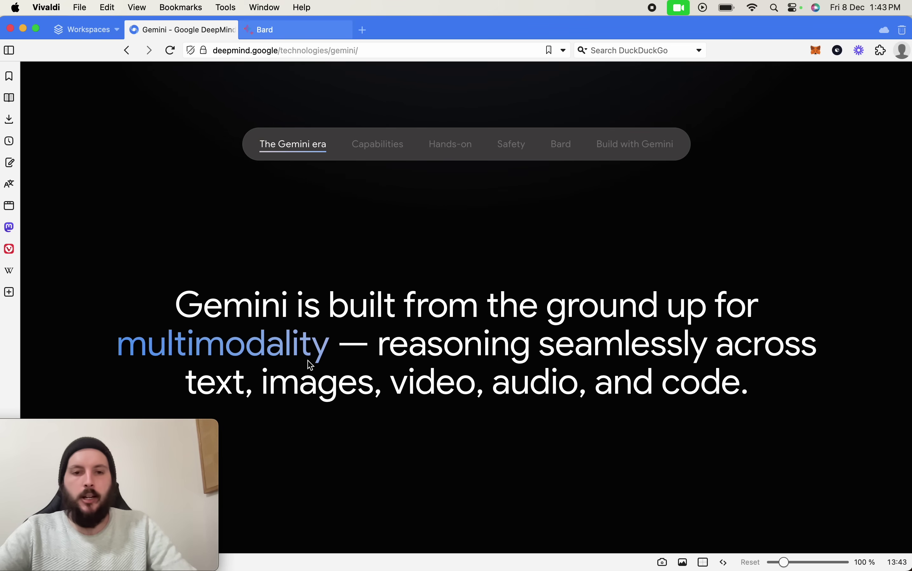
# - Highlight parts of the Gemini headline on the DeepMind page, then switch to the Bard tab
pyautogui.moveTo(184, 384); pyautogui.dragTo(235, 382)
pyautogui.moveTo(295, 382); pyautogui.dragTo(355, 382)
pyautogui.click(472, 383)
pyautogui.moveTo(530, 383); pyautogui.dragTo(585, 383)
pyautogui.moveTo(680, 383); pyautogui.dragTo(714, 386)
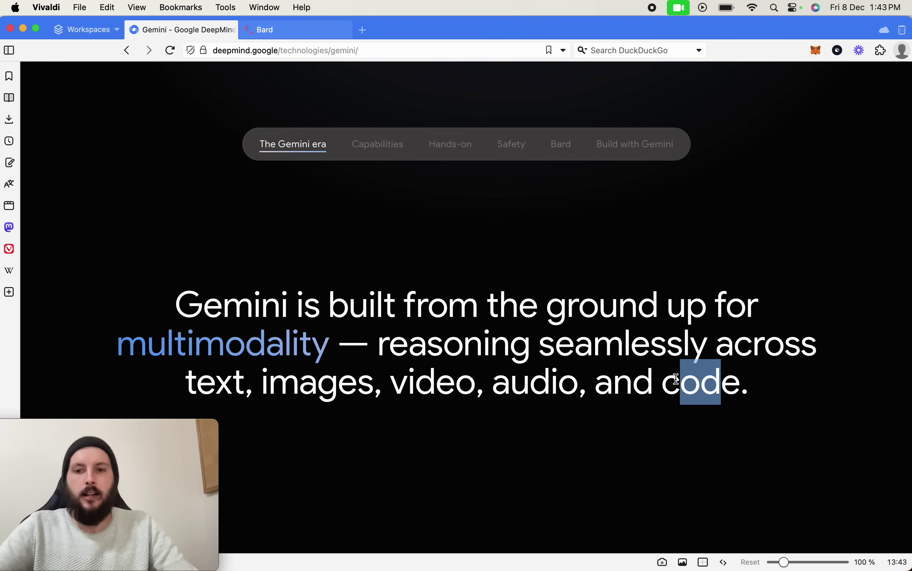
pyautogui.moveTo(304, 33)
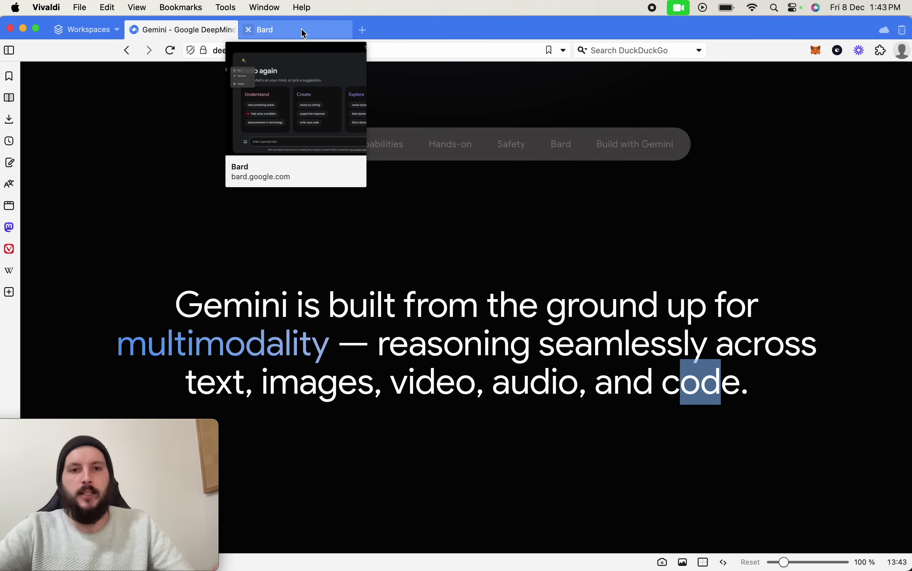
pyautogui.click(303, 33)
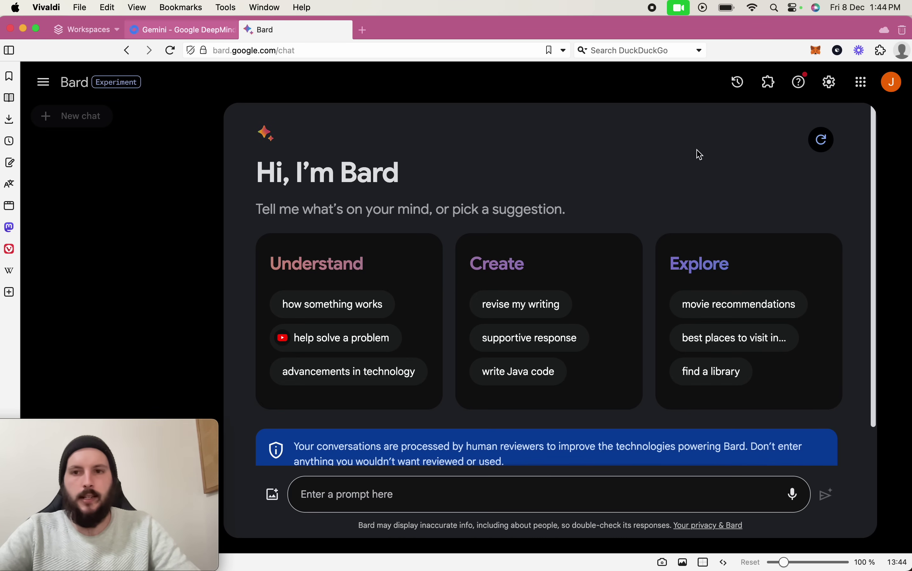
# - Review the Extensions page's Flights, Hotels, Maps and YouTube cards, briefly checking the Gemini tab
pyautogui.click(768, 93)
pyautogui.scroll(-5, 453, 294)
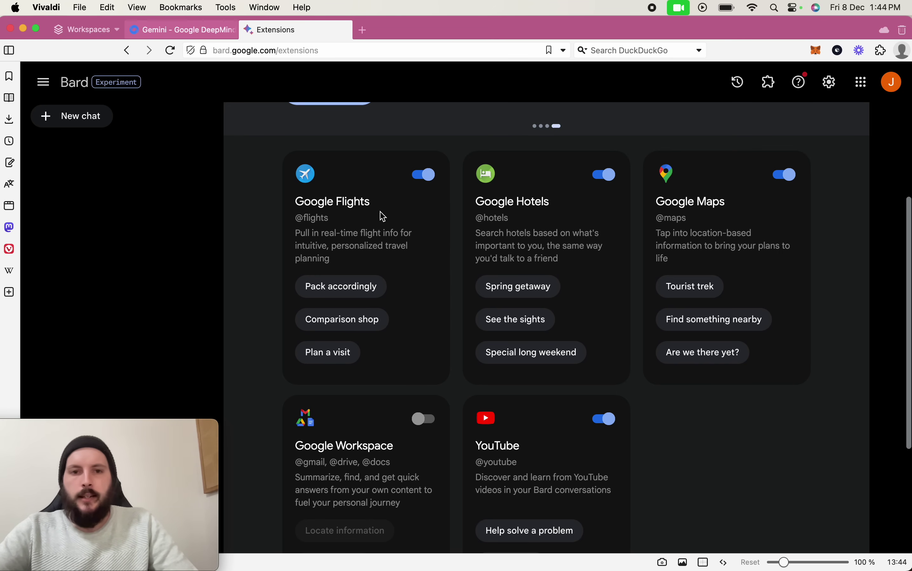
pyautogui.scroll(-2, 508, 434)
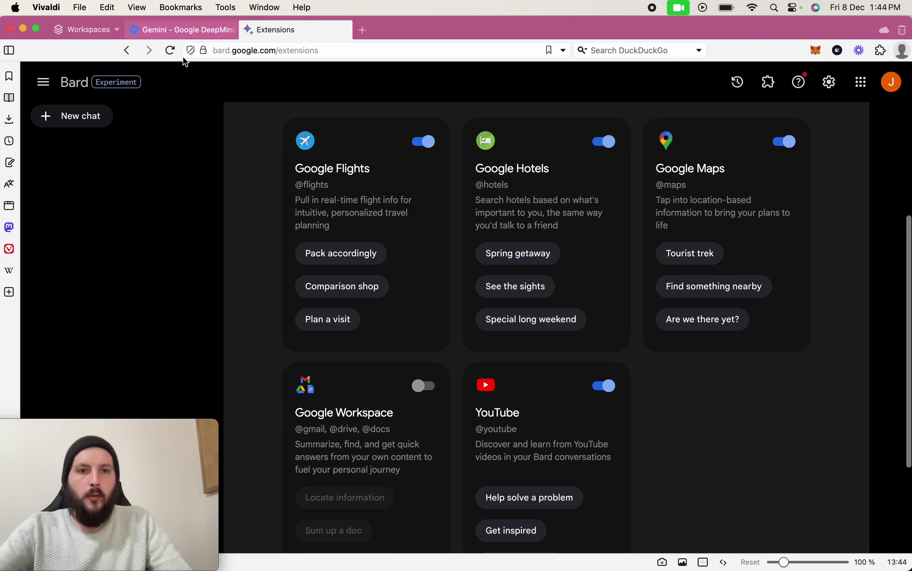
pyautogui.click(184, 31)
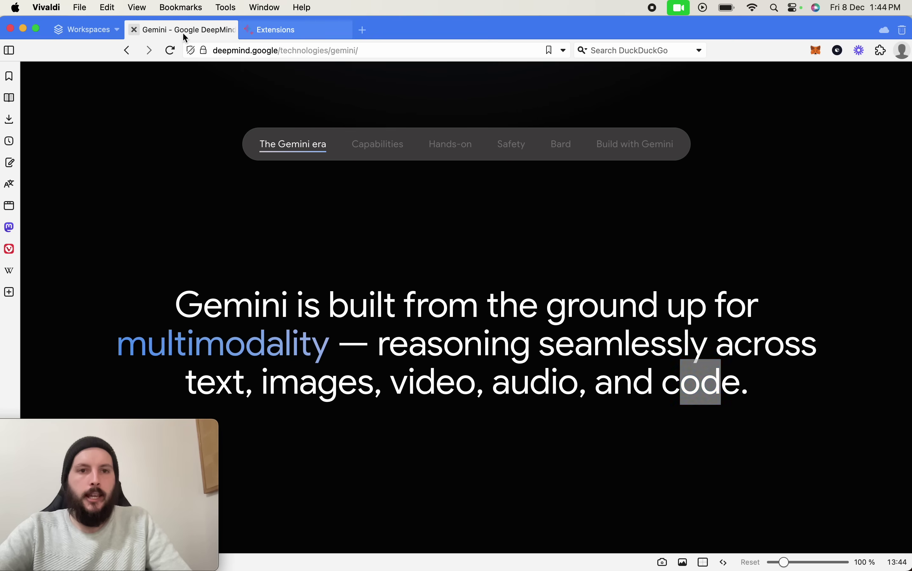
pyautogui.click(286, 31)
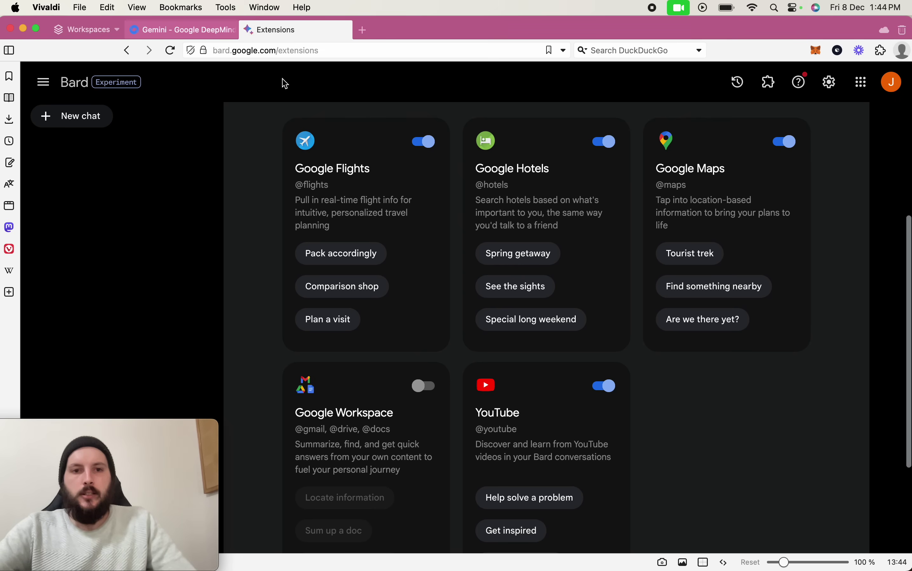
# - In a new chat, ask Bard 'What model is bard using?'
pyautogui.click(86, 121)
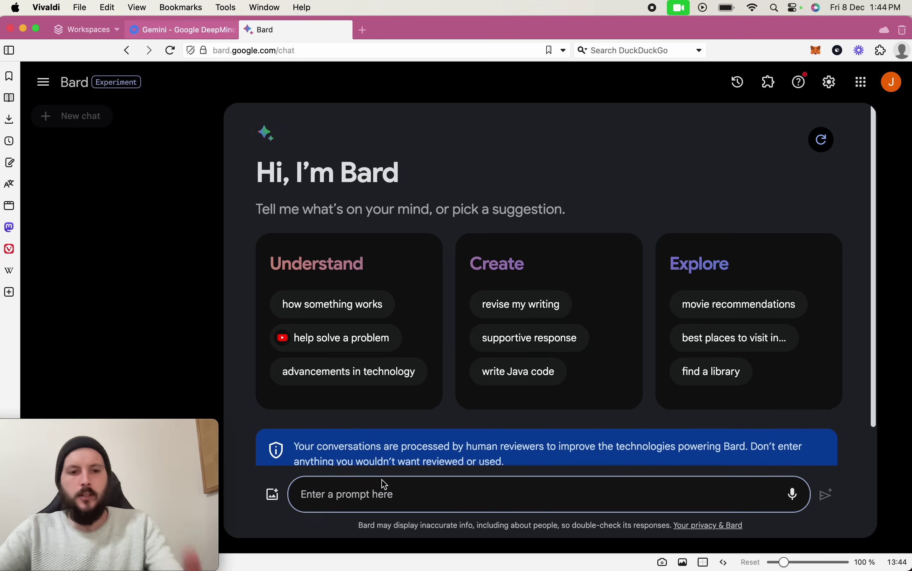
pyautogui.click(384, 494)
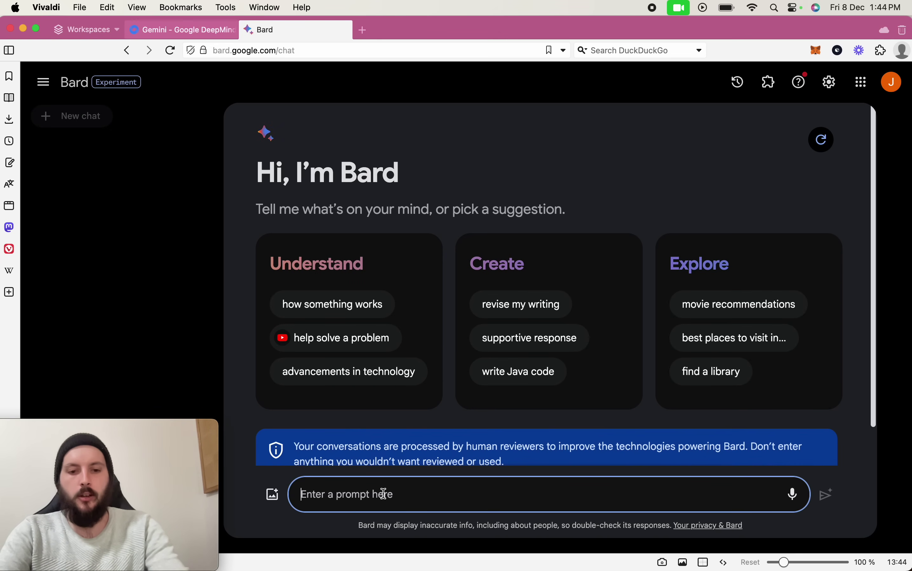
pyautogui.write('What model is')
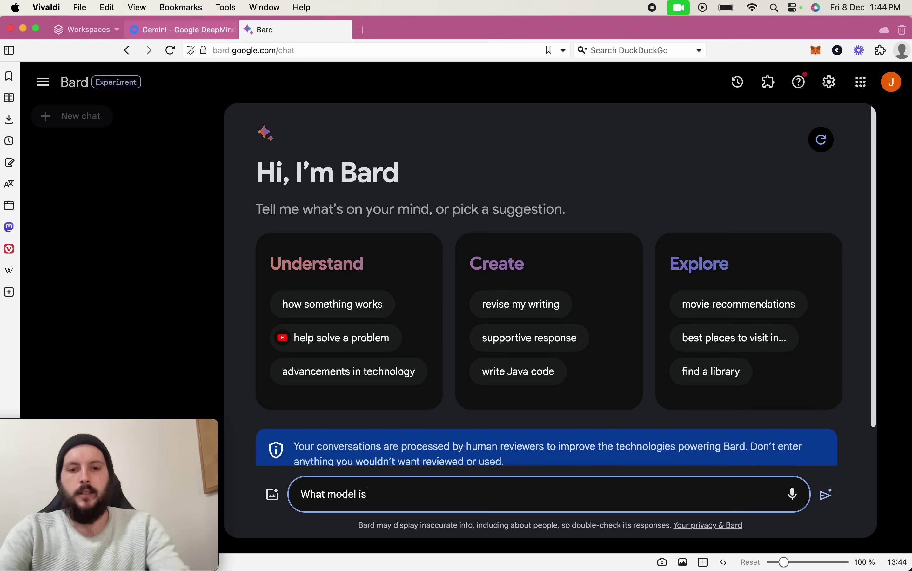
pyautogui.write(' bard using?')
pyautogui.press('Return')
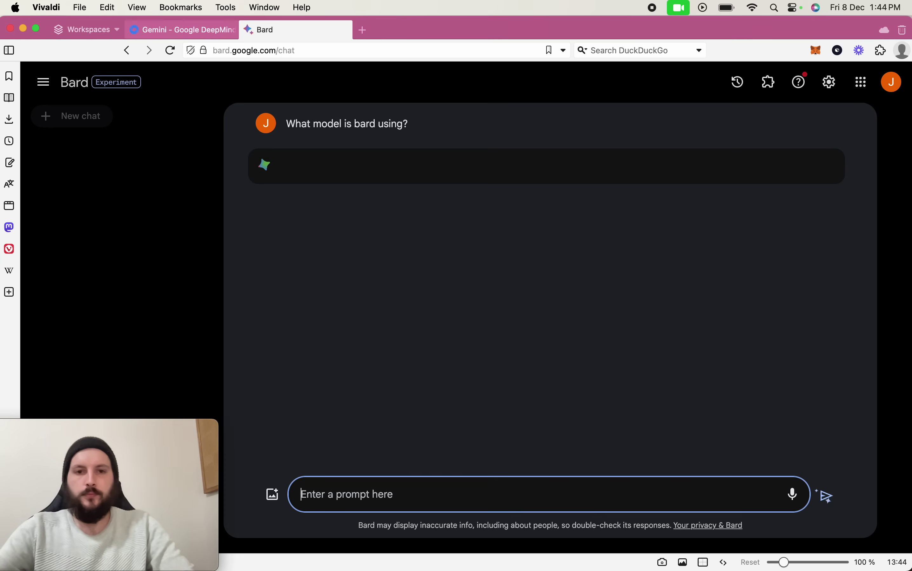
# - Highlight the opening sentence and the Gemini improvements list in Bard's answer
pyautogui.click(283, 289)
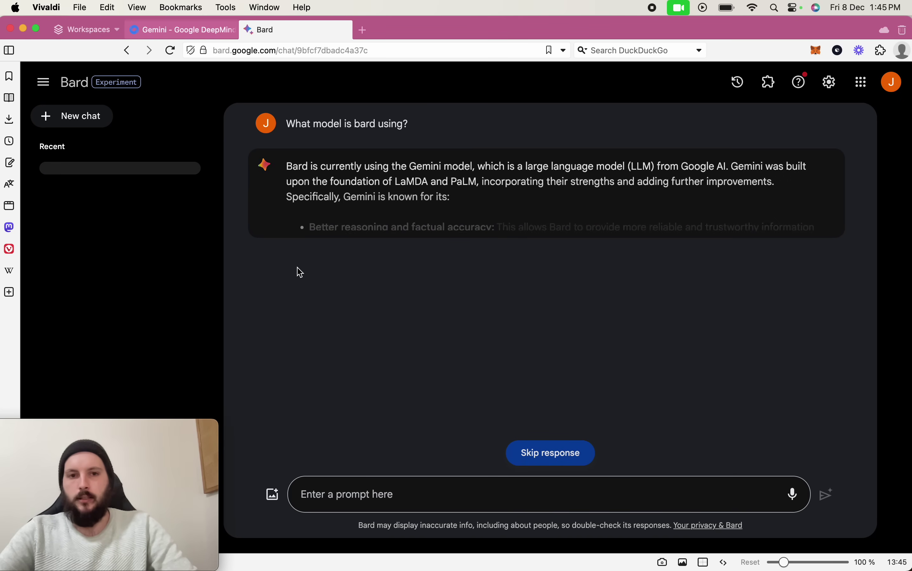
pyautogui.moveTo(408, 167); pyautogui.dragTo(475, 167)
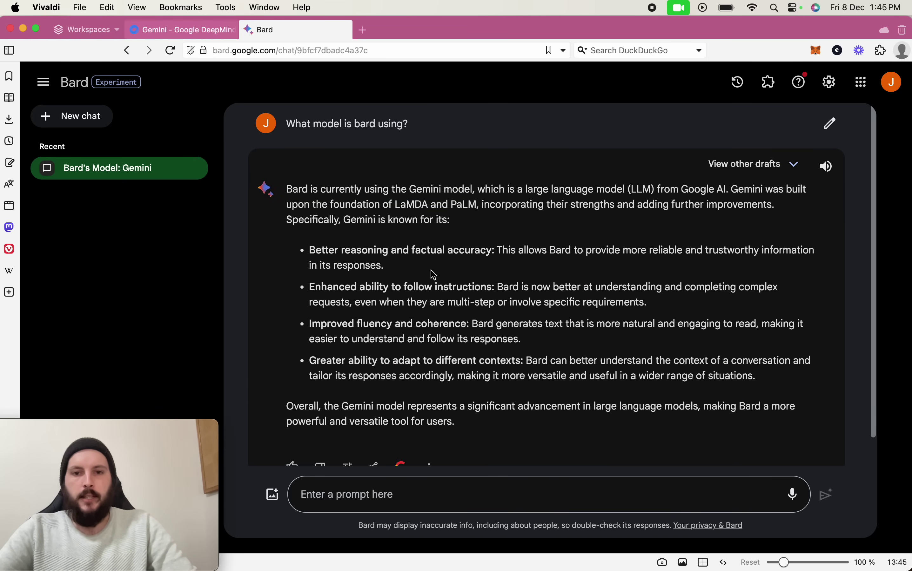
pyautogui.moveTo(515, 362); pyautogui.dragTo(308, 221)
pyautogui.click(327, 218)
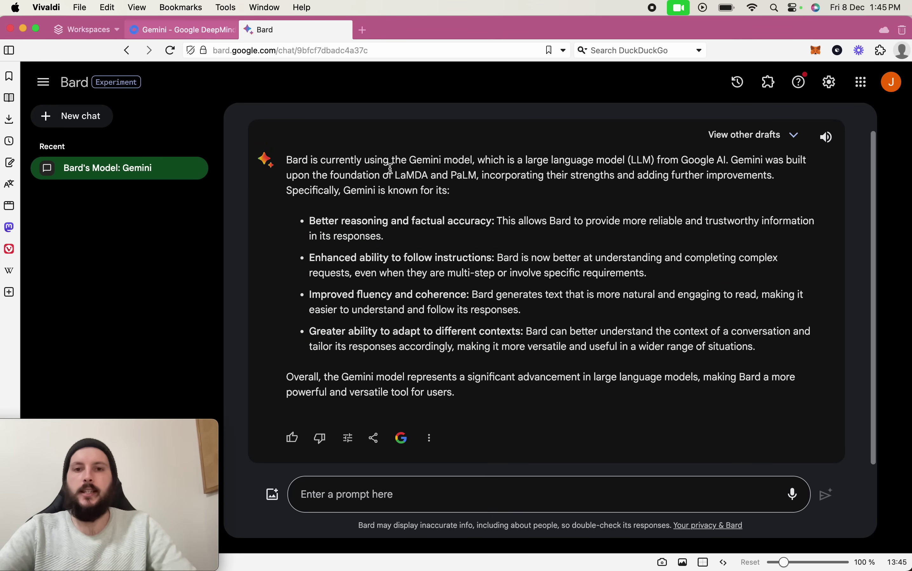
# - Delete the 'Bard's Model: Gemini' conversation
pyautogui.click(193, 168)
pyautogui.click(229, 226)
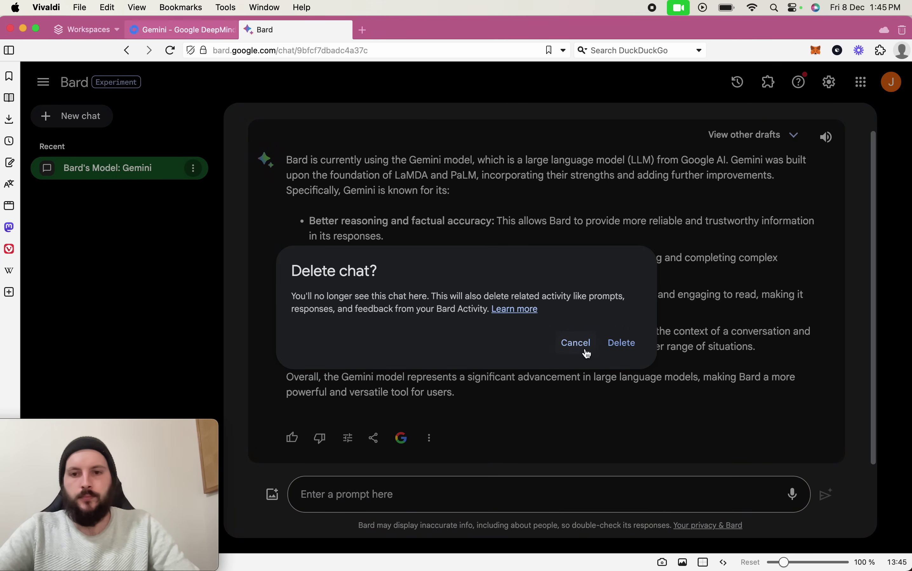
pyautogui.click(615, 344)
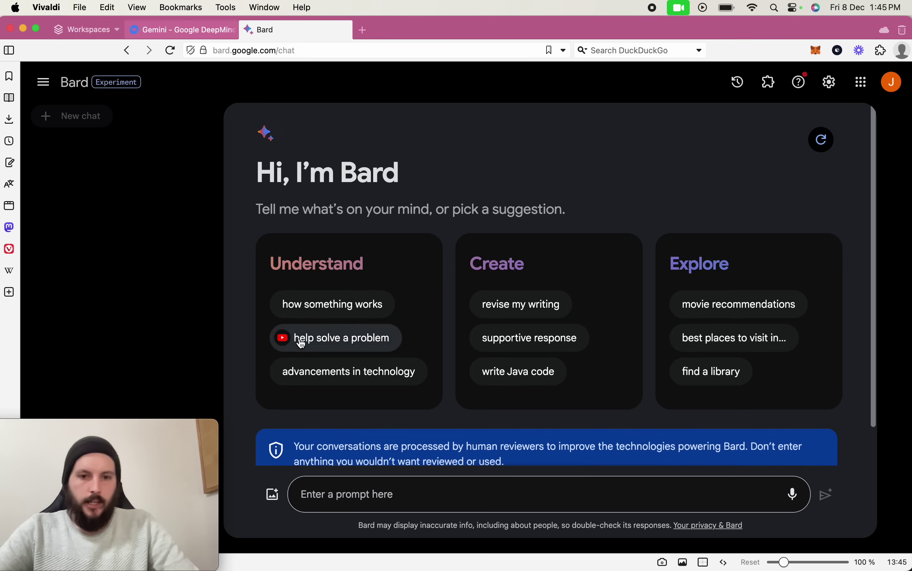
# - Load the problem-solving suggestion and rewrite it to 'Please do some research on this topic no-code development'
pyautogui.click(319, 349)
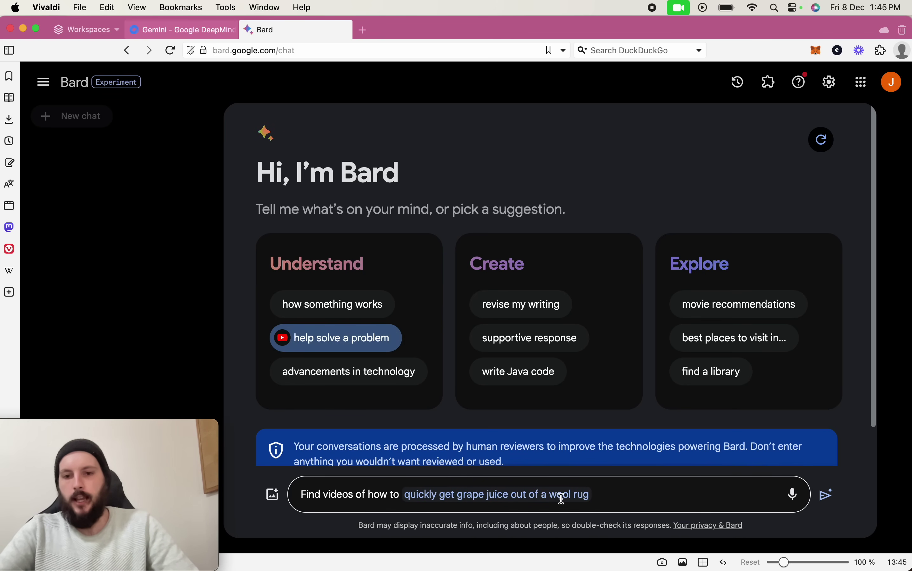
pyautogui.moveTo(400, 496); pyautogui.dragTo(301, 495)
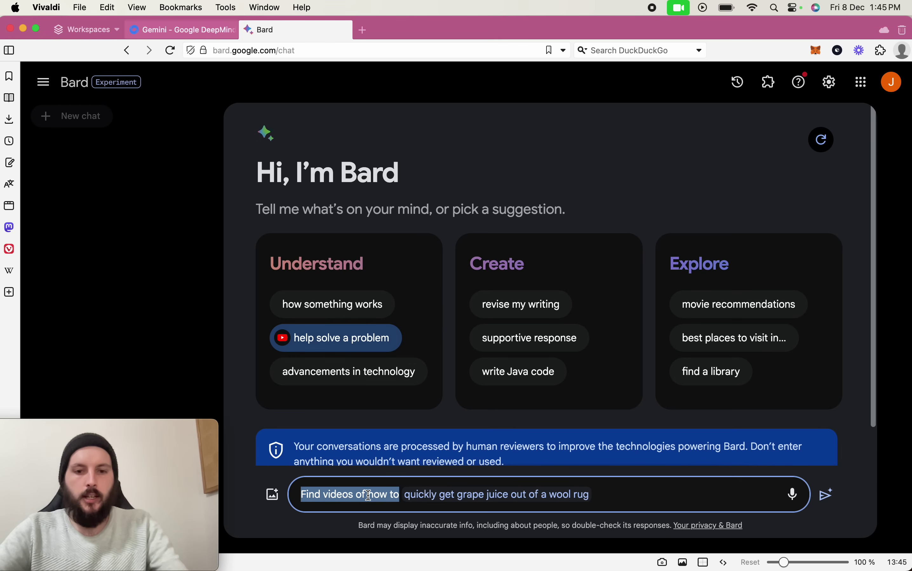
pyautogui.write('Please ')
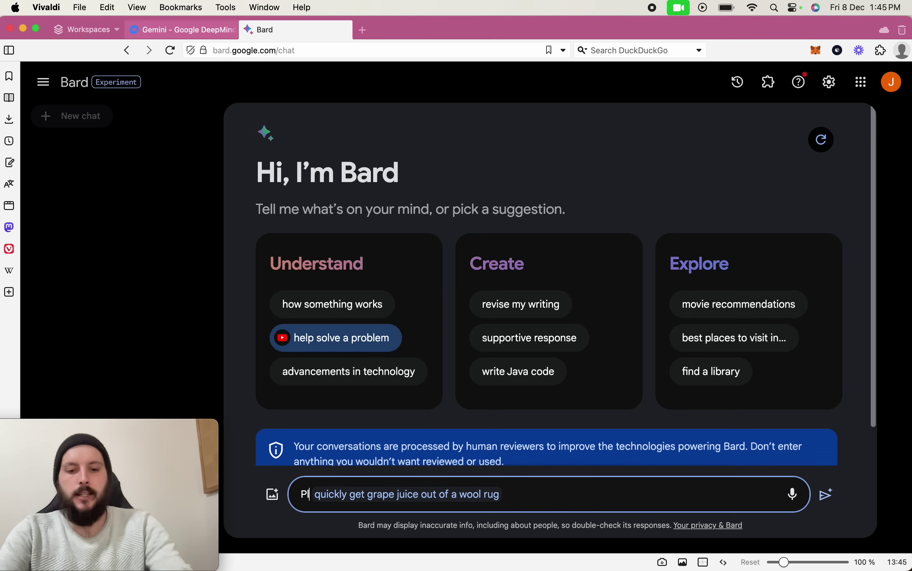
pyautogui.write('do some research th')
pyautogui.press('BackSpace')
pyautogui.press('BackSpace')
pyautogui.write('on this topic')
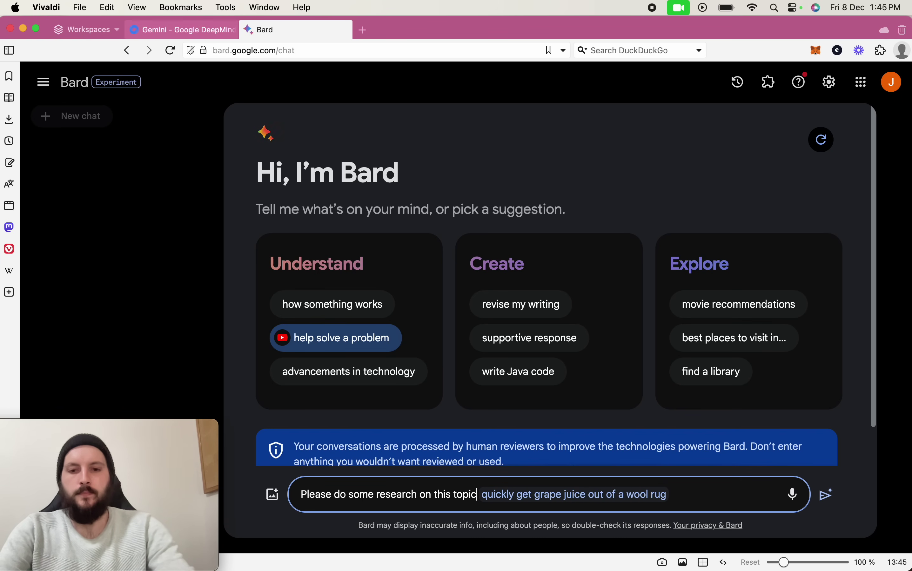
pyautogui.click(638, 496)
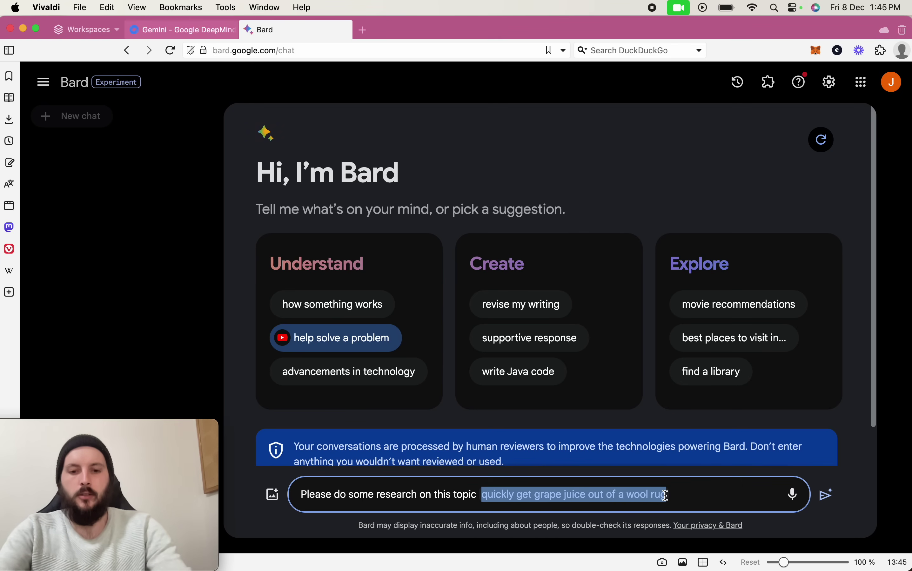
pyautogui.write('no-code development')
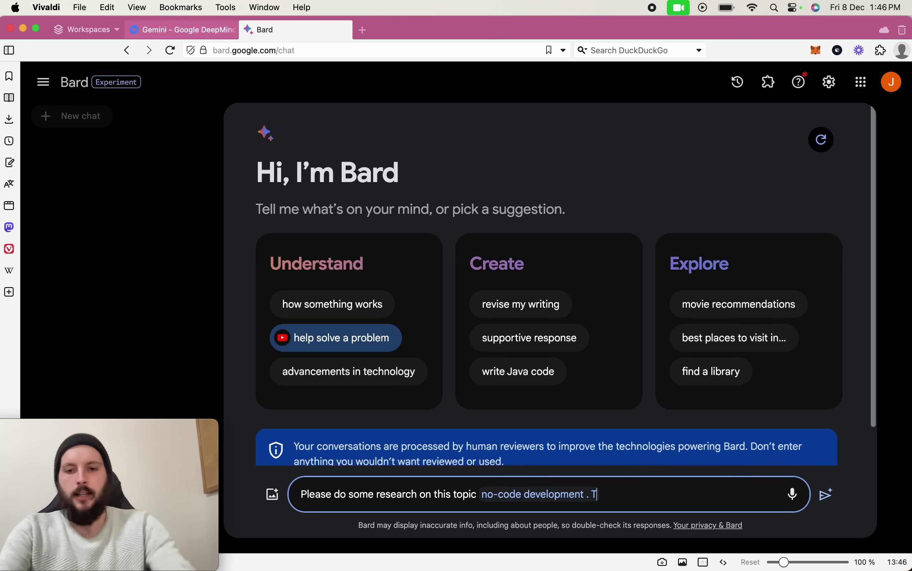
# - Append 'Please come back with the best youtube titles that would go viral for this industry.'
pyautogui.write('. T')
pyautogui.press('BackSpace')
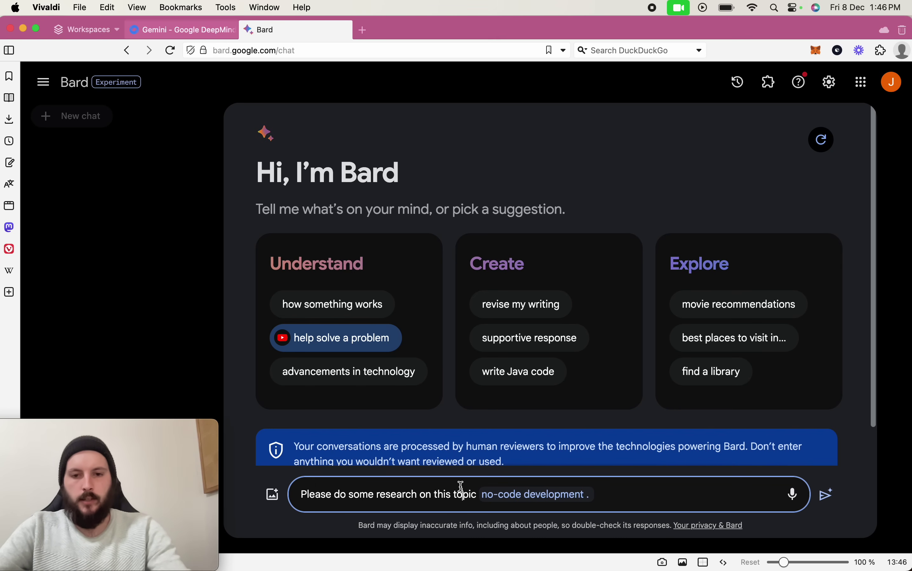
pyautogui.moveTo(463, 493); pyautogui.dragTo(428, 490)
pyautogui.click(605, 495)
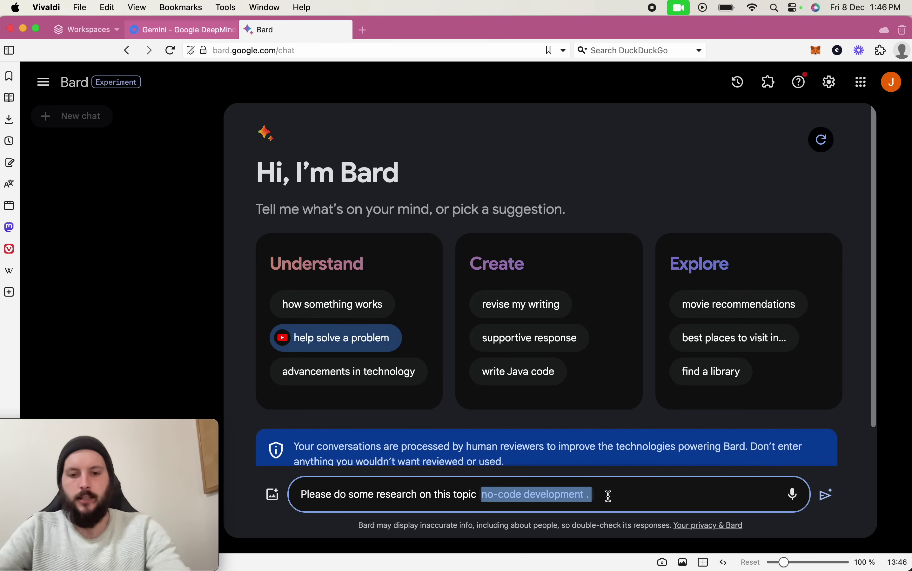
pyautogui.click(610, 495)
pyautogui.doubleClick(610, 496)
pyautogui.press('super+z')
pyautogui.press('super+z')
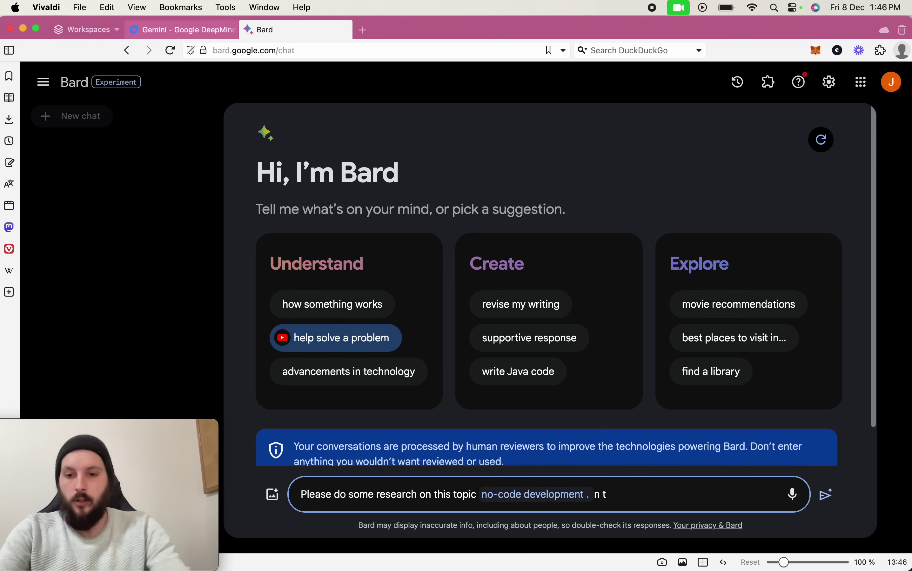
pyautogui.write('Please come back with the best')
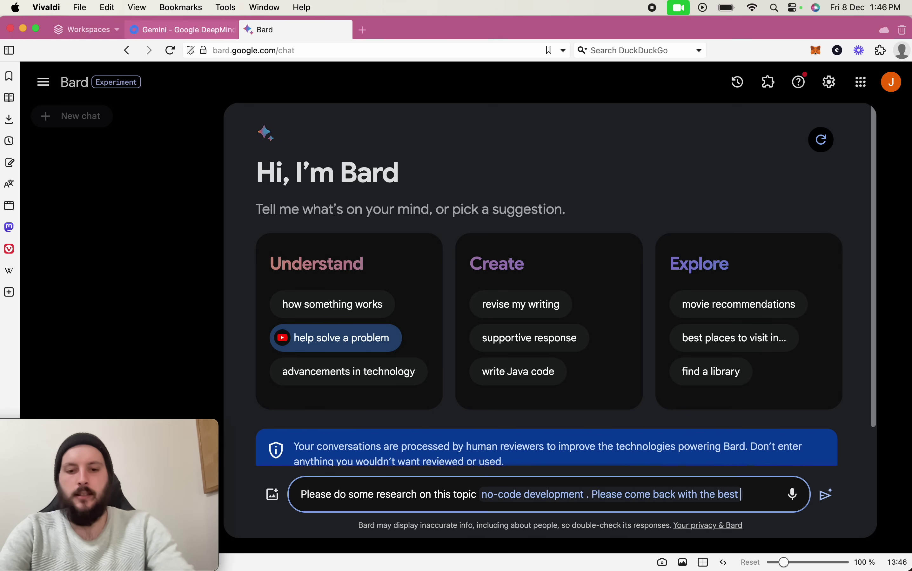
pyautogui.write(' youtube titles ')
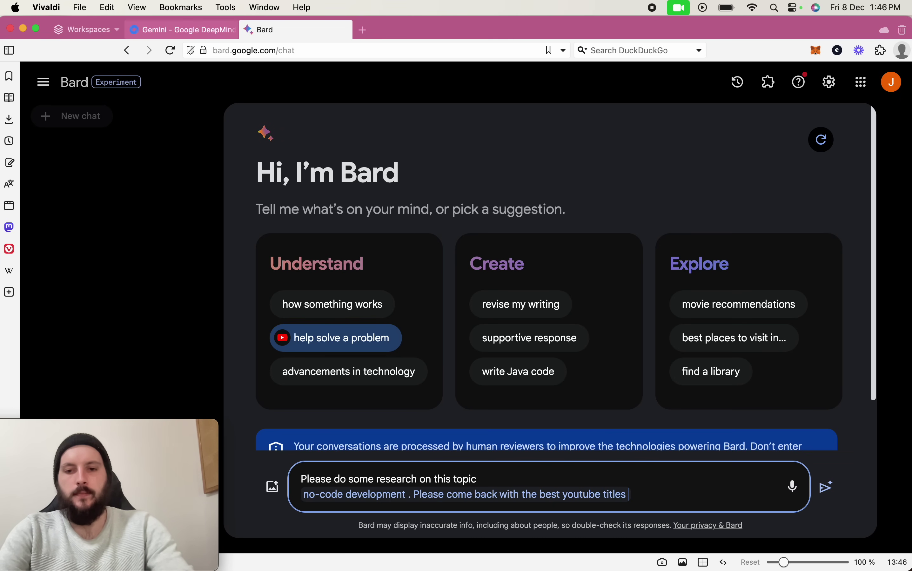
pyautogui.write('that would')
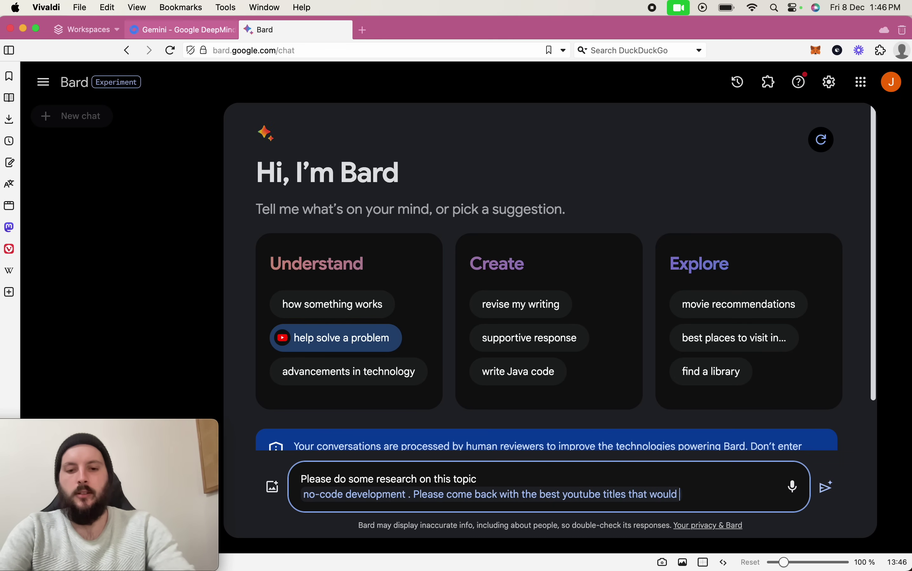
pyautogui.write('go viral for')
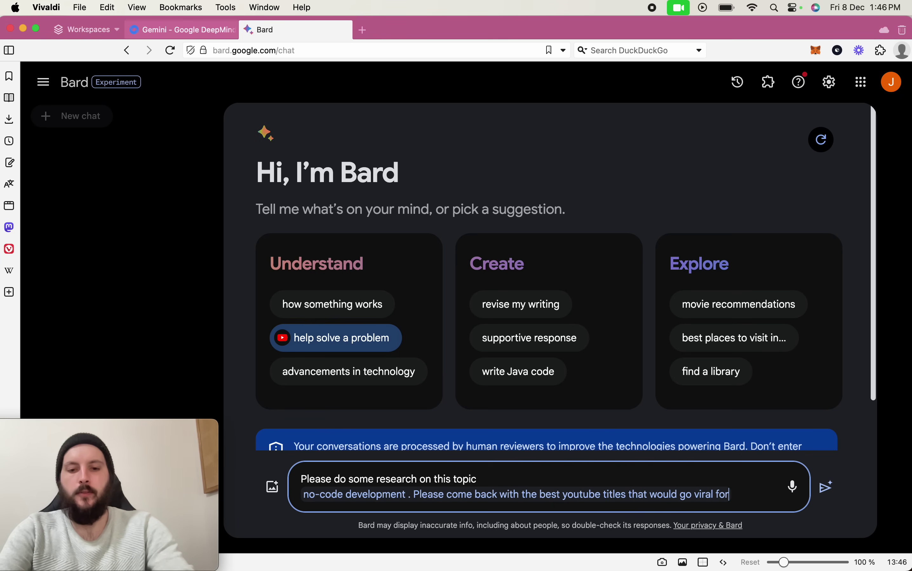
pyautogui.write(' this industyr')
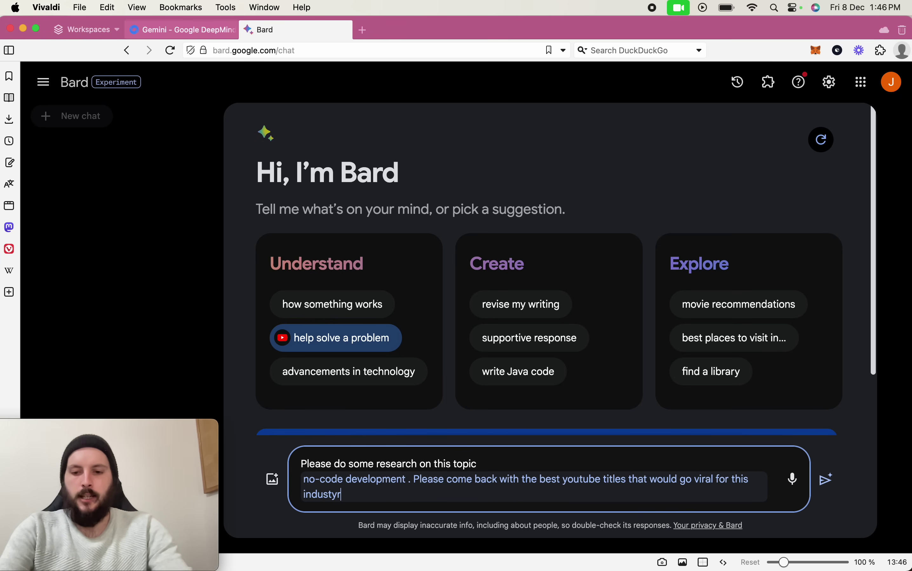
pyautogui.write('.')
# - Send the prompt and scroll through the Intriguing, Benefit-Focused and Specific title ideas
pyautogui.press('Return')
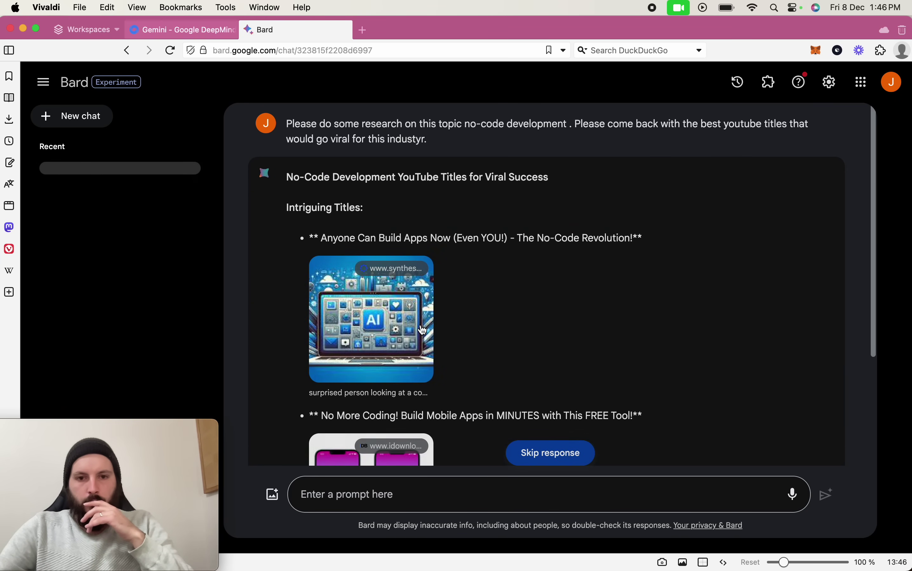
pyautogui.scroll(-1, 521, 330)
pyautogui.scroll(-10, 521, 330)
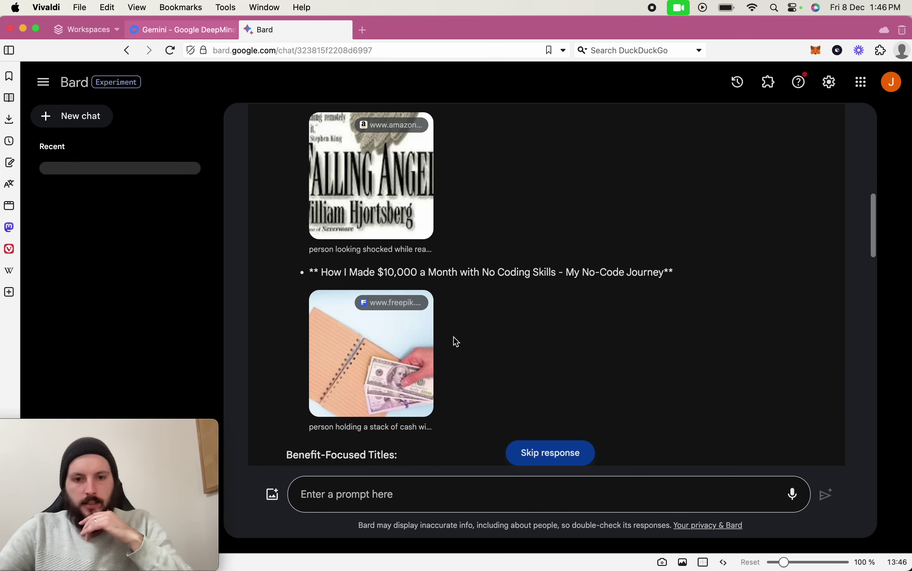
pyautogui.scroll(-15, 456, 342)
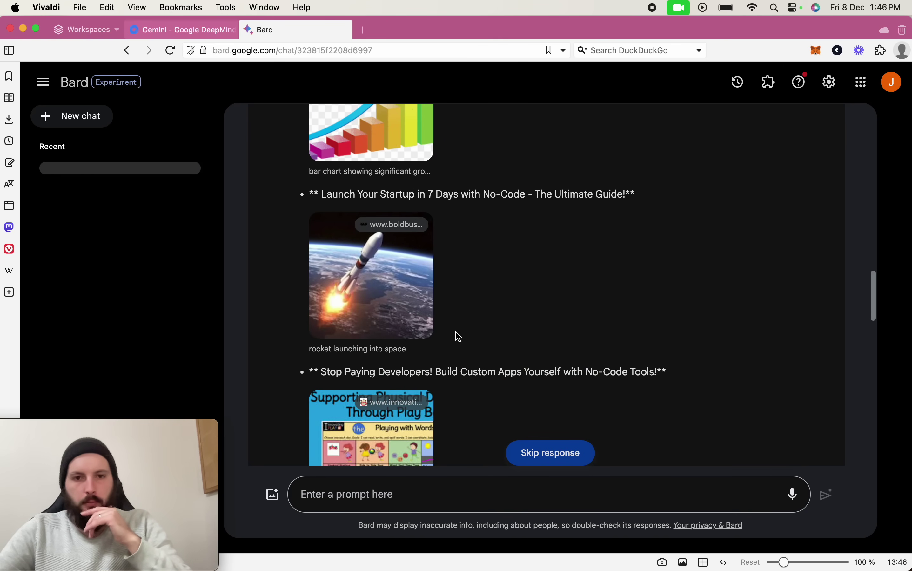
pyautogui.scroll(-10, 457, 336)
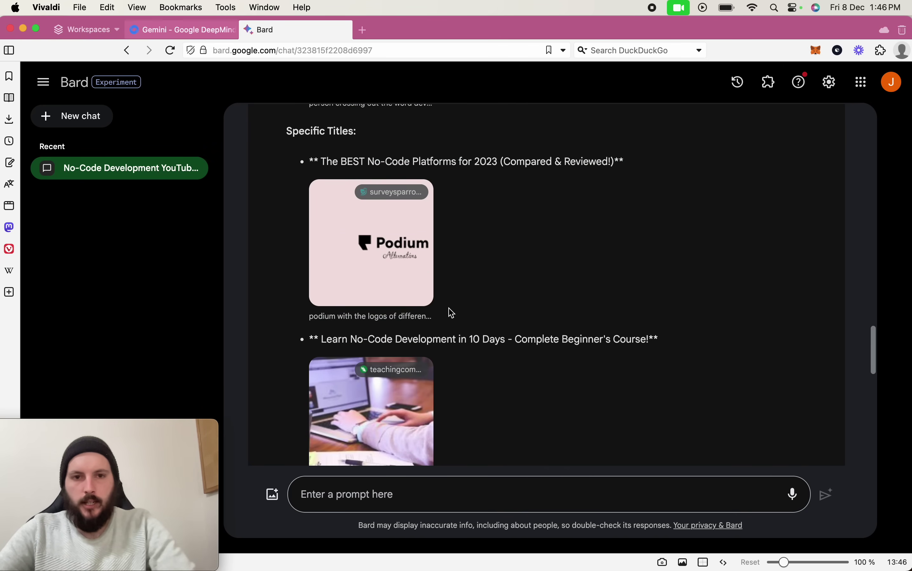
pyautogui.scroll(20, 340, 163)
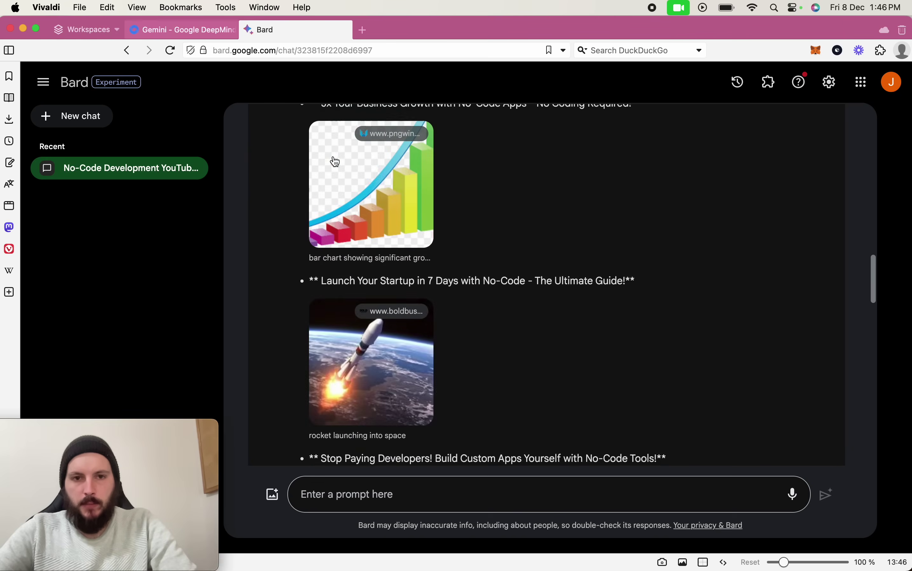
pyautogui.scroll(15, 335, 162)
pyautogui.scroll(-10, 326, 239)
pyautogui.scroll(-12, 330, 243)
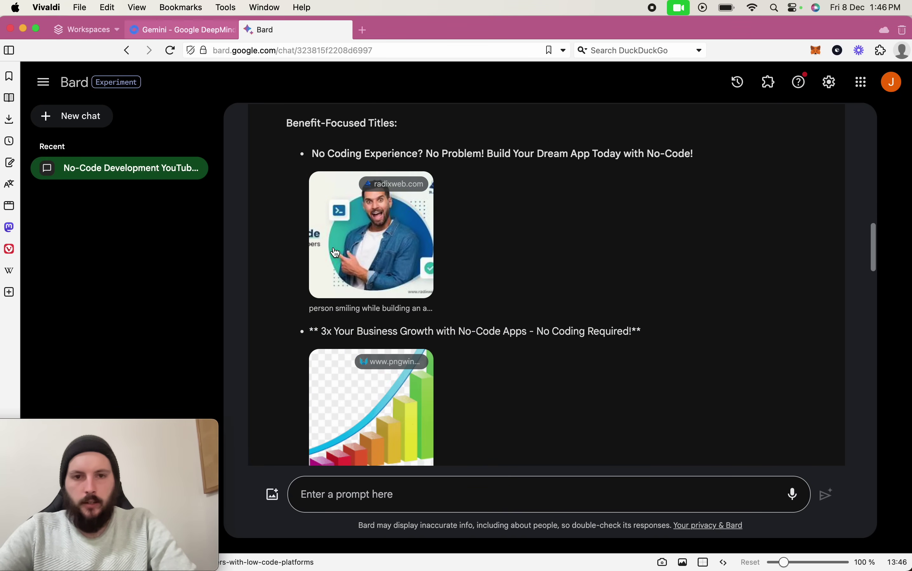
# - Start a new chat, glancing at the Extensions page before returning to a blank chat
pyautogui.click(94, 116)
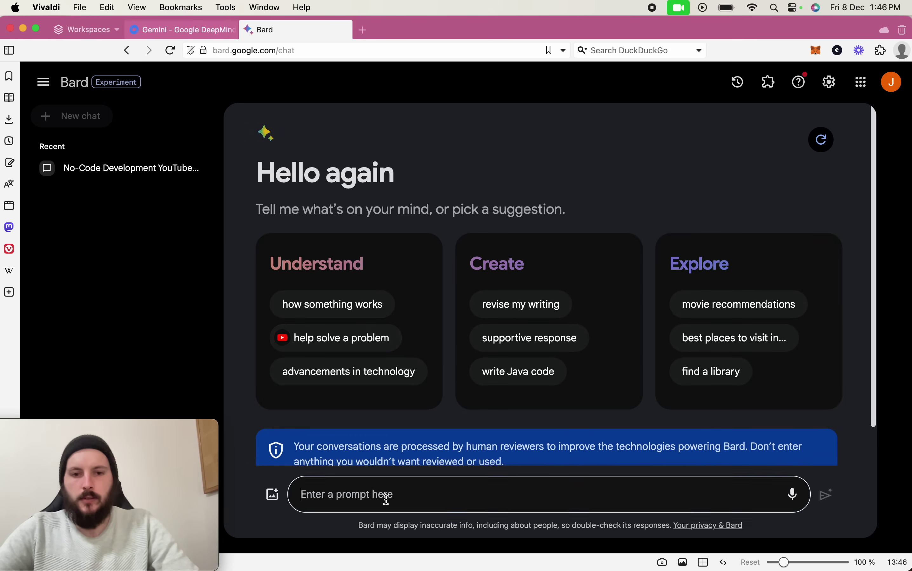
pyautogui.click(394, 486)
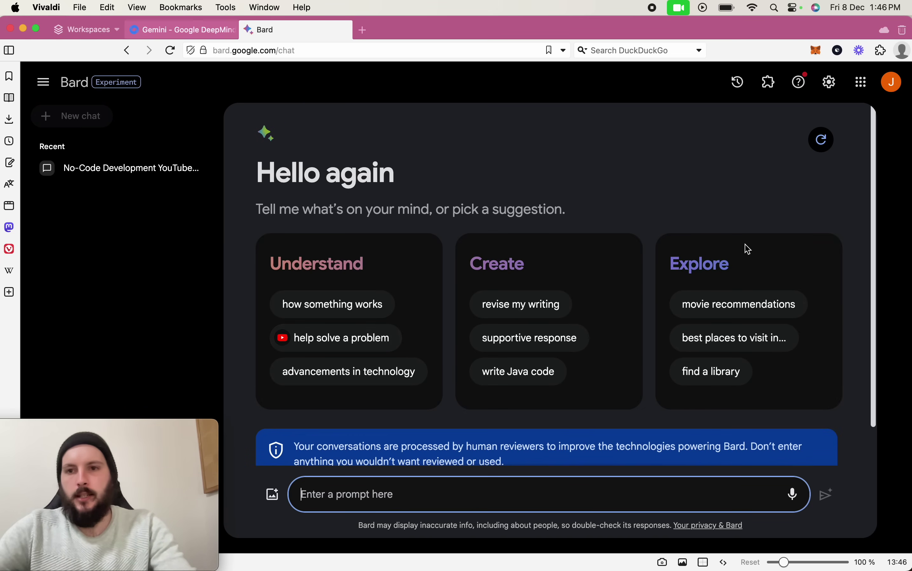
pyautogui.click(768, 82)
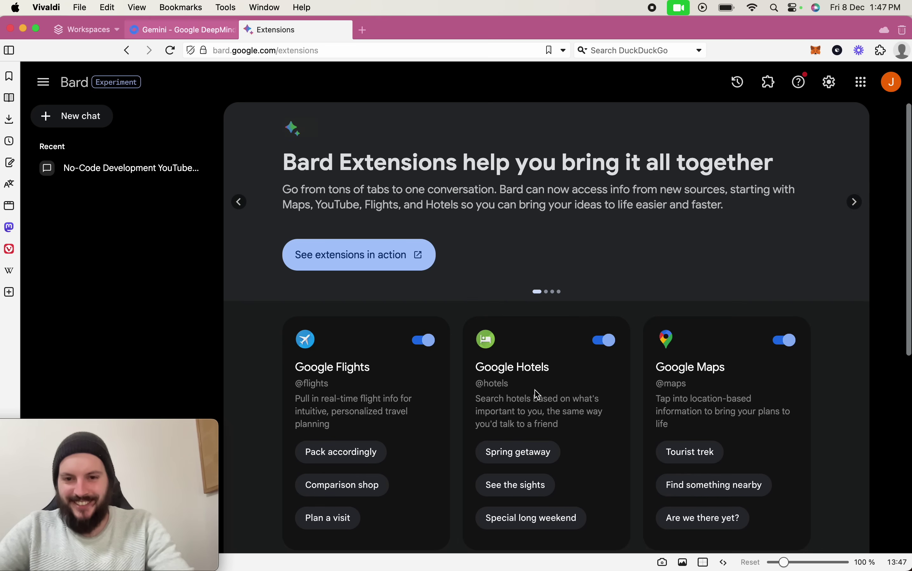
pyautogui.scroll(-5, 537, 395)
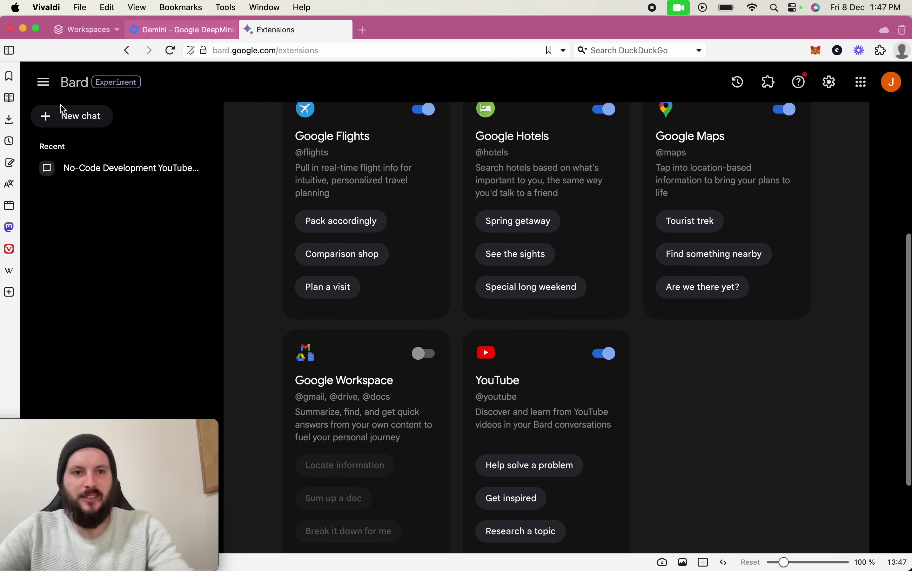
pyautogui.click(80, 116)
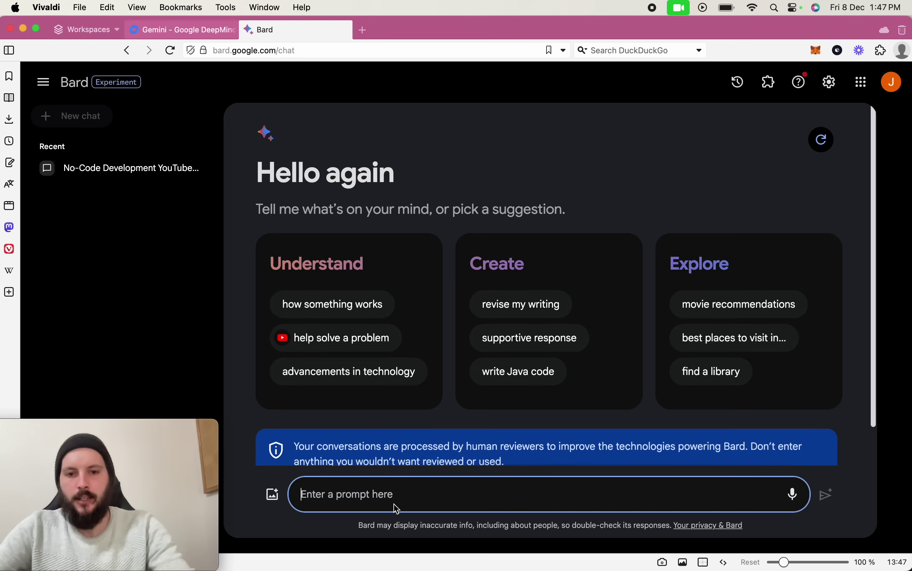
# - Ask Bard to review top YouTube videos on No-Code development and suggest 3 engaging titles
pyautogui.write('Please search on')
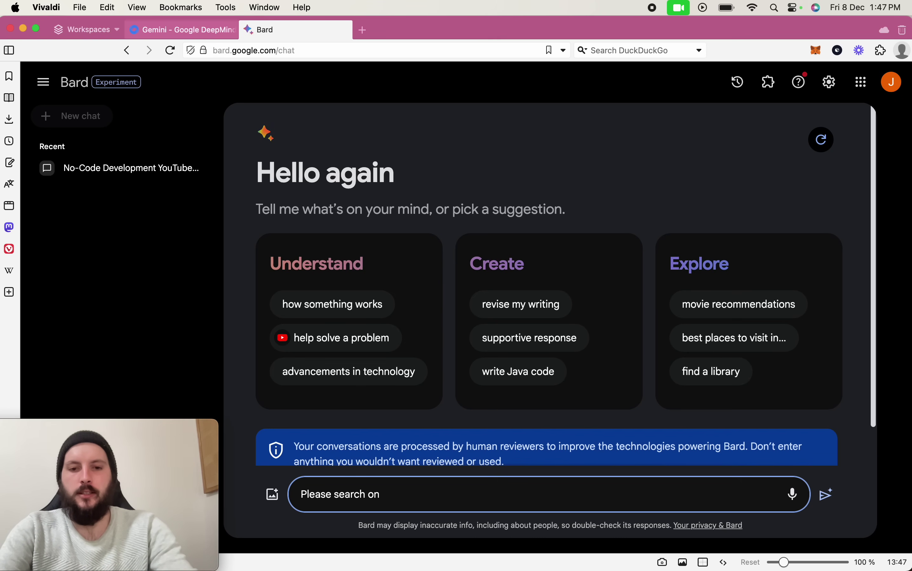
pyautogui.write('youtube the topic No-Code de')
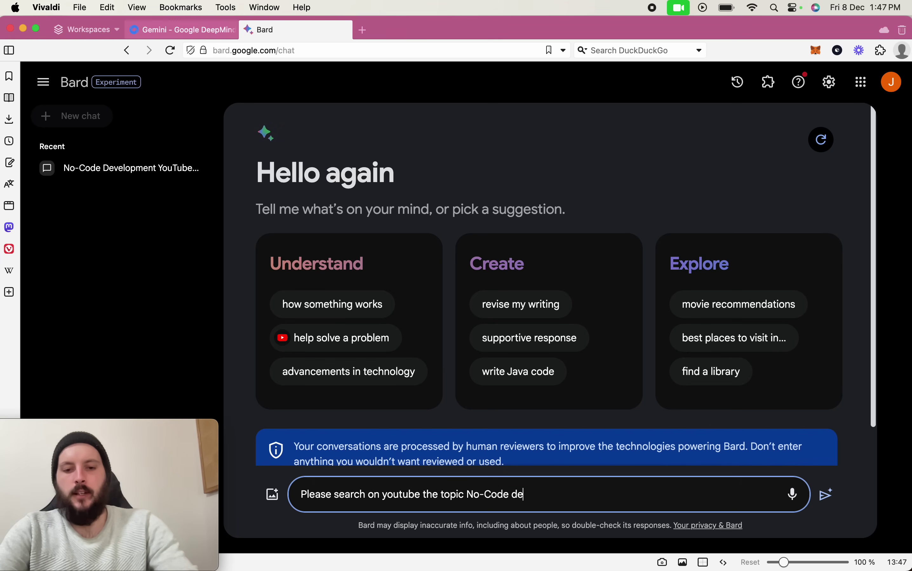
pyautogui.write('velopment. R')
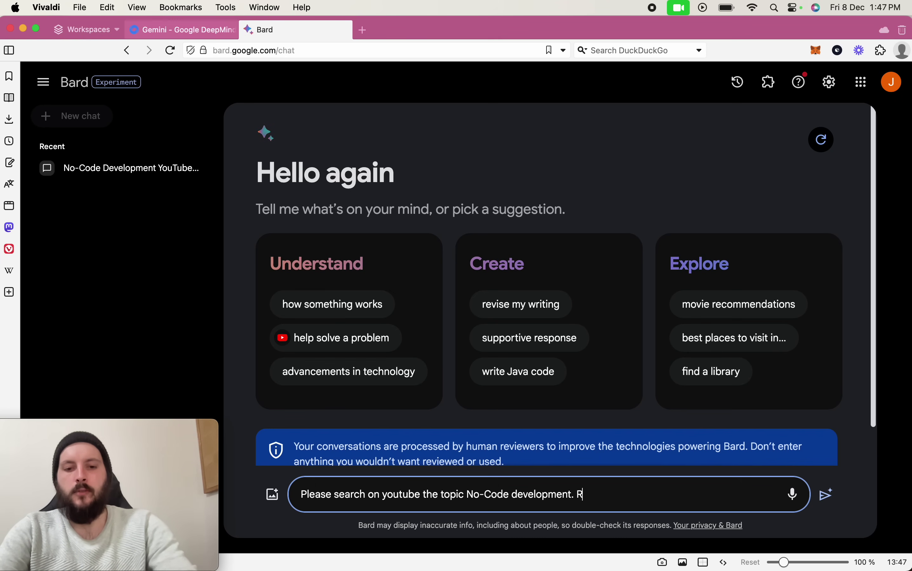
pyautogui.write('eview the top youtube videos, and t')
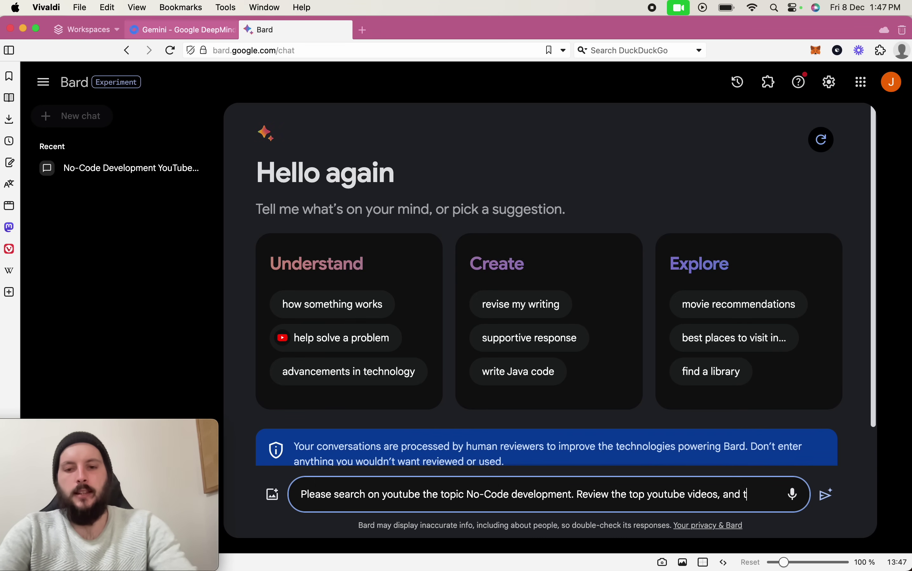
pyautogui.write('hen provide me')
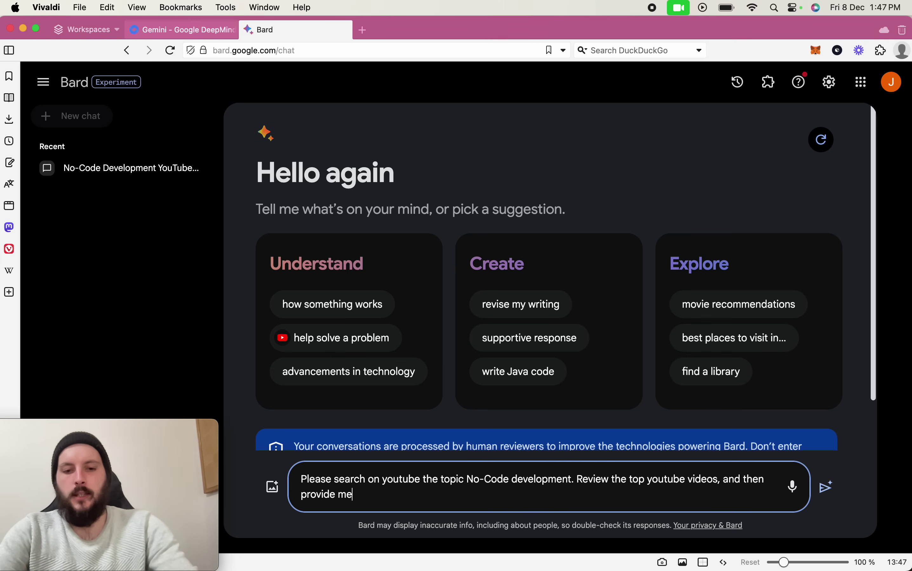
pyautogui.write(' 3 engaging youtube titles')
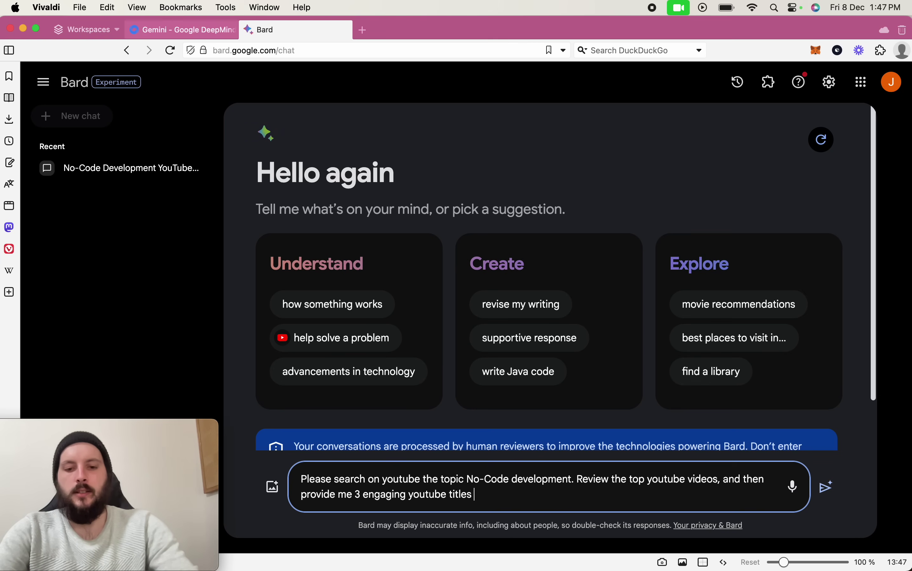
pyautogui.write(' based off your research.')
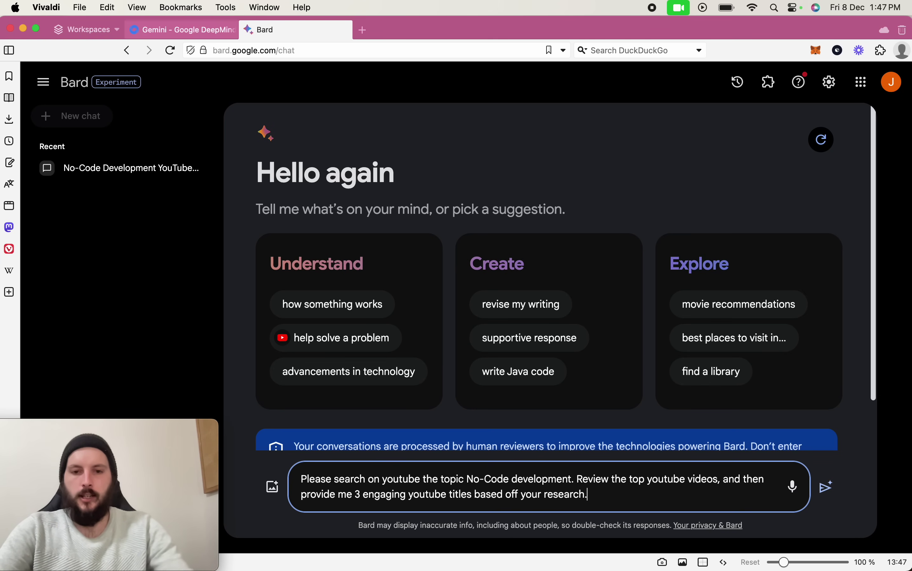
pyautogui.press('Return')
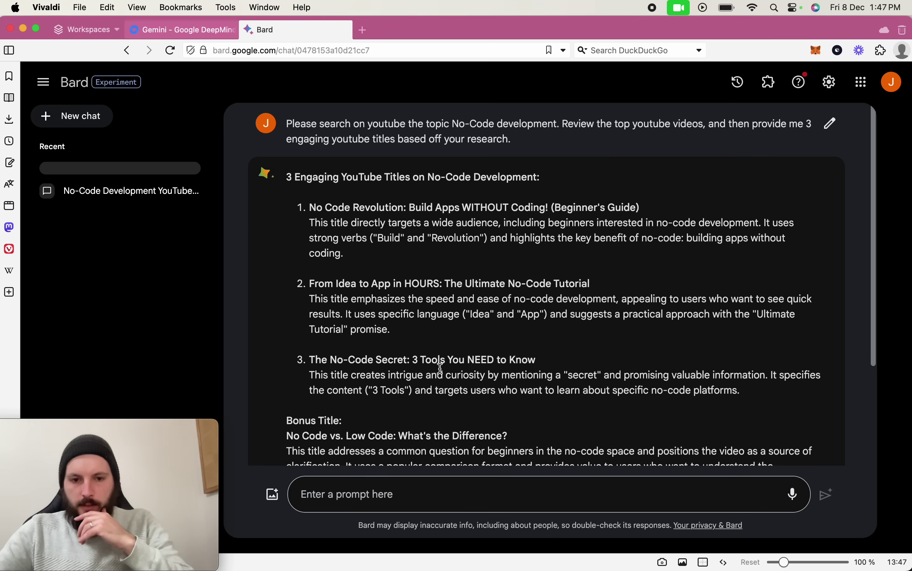
# - Select each of the three suggested titles, including 'From Idea to App', and scroll to the closing paragraph
pyautogui.scroll(3, 440, 372)
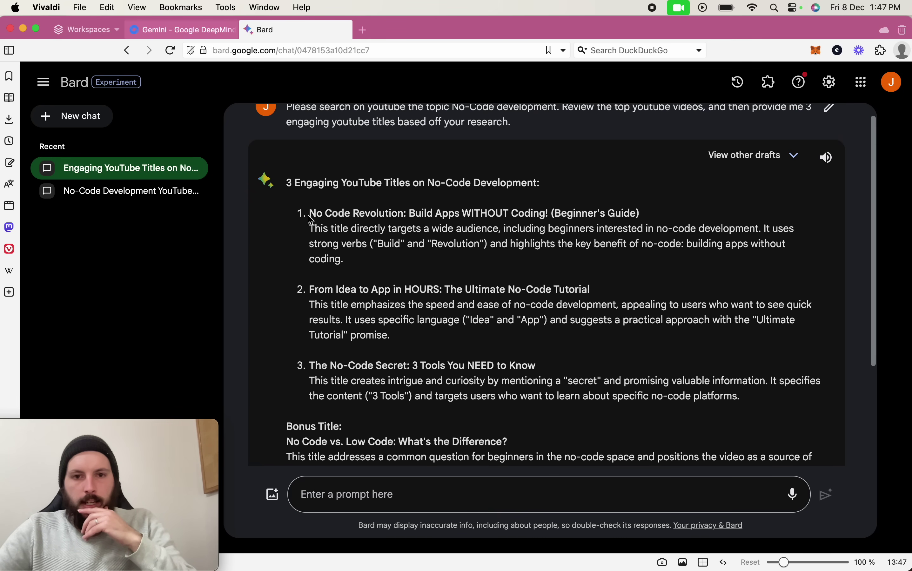
pyautogui.moveTo(310, 216); pyautogui.dragTo(563, 217)
pyautogui.moveTo(310, 291); pyautogui.dragTo(525, 293)
pyautogui.scroll(-2, 416, 355)
pyautogui.moveTo(316, 332); pyautogui.dragTo(456, 331)
pyautogui.scroll(-3, 501, 351)
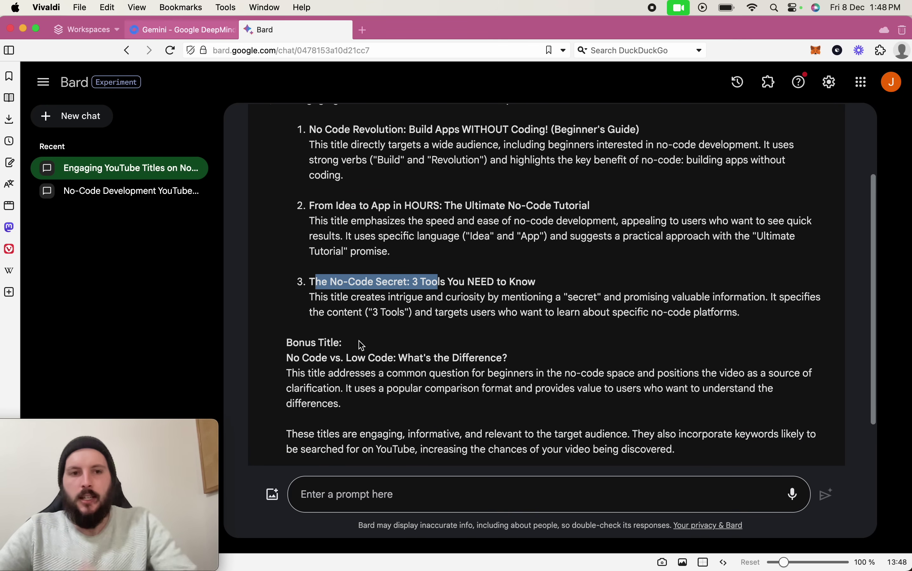
# - In a new chat, send the suggested prompt for YouTube videos on removing grape juice from a wool rug
pyautogui.click(95, 116)
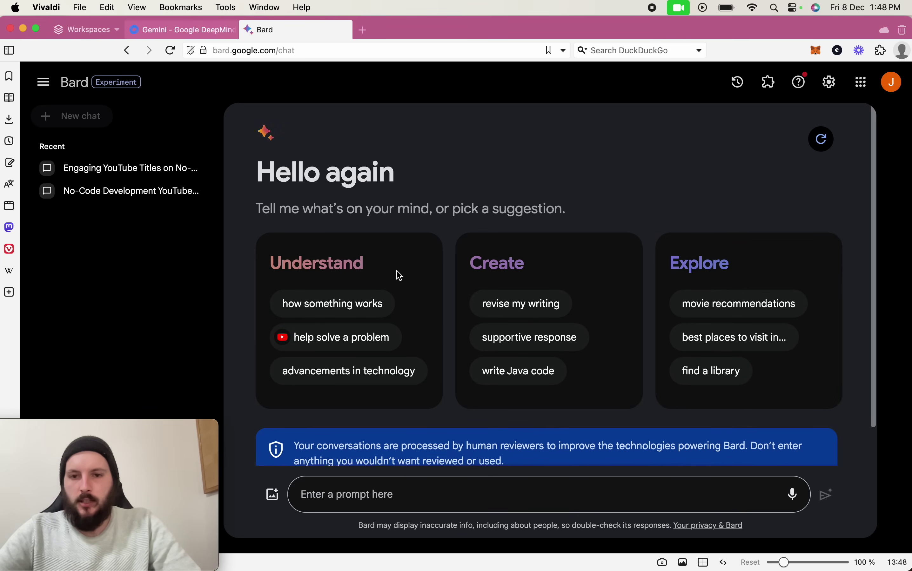
pyautogui.click(346, 299)
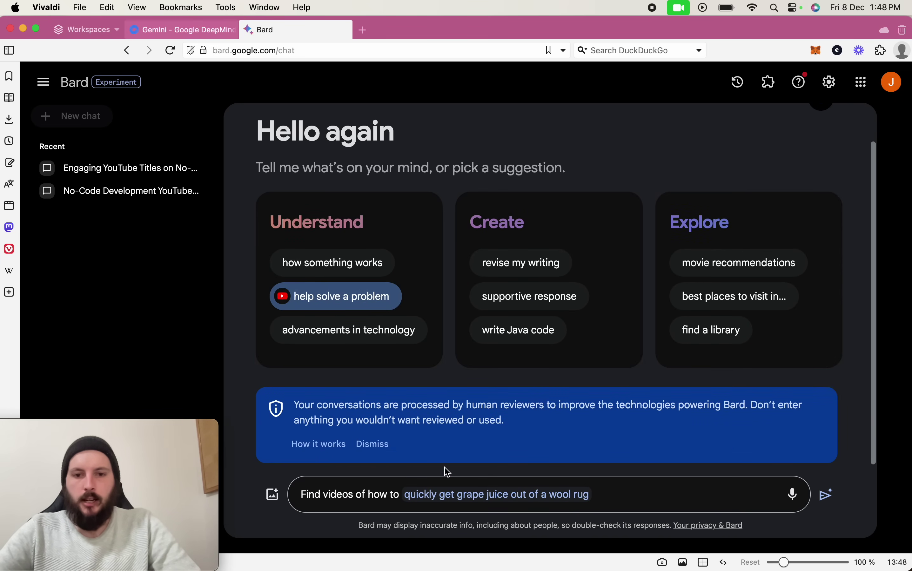
pyautogui.click(609, 496)
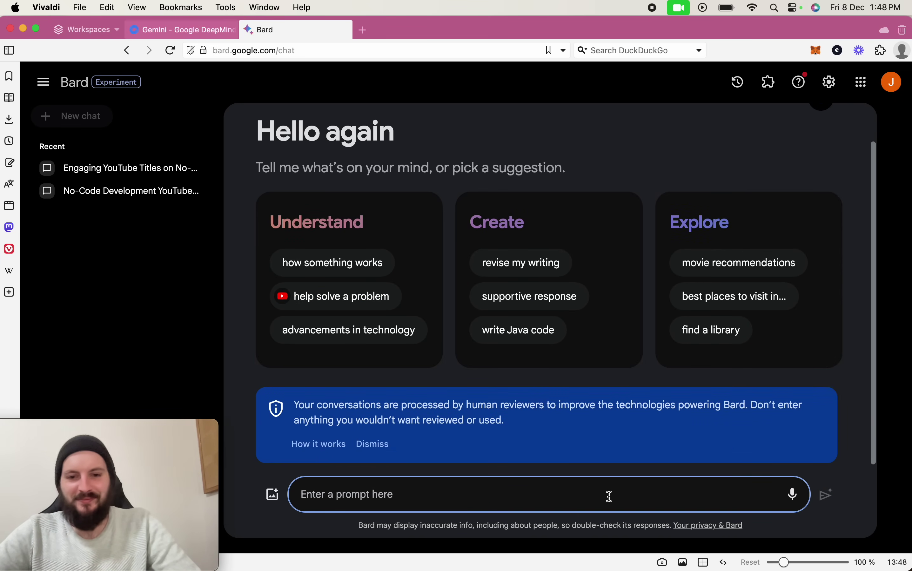
pyautogui.click(329, 307)
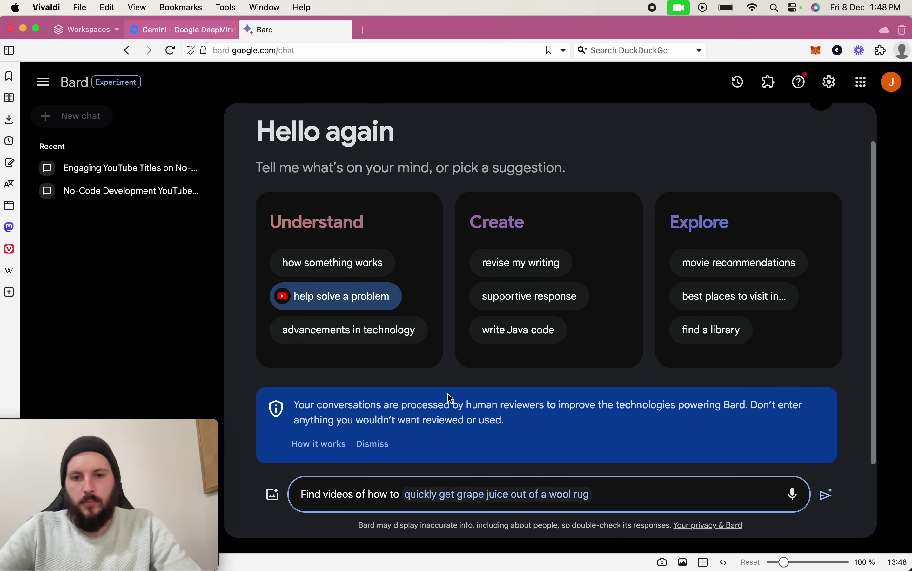
pyautogui.click(827, 496)
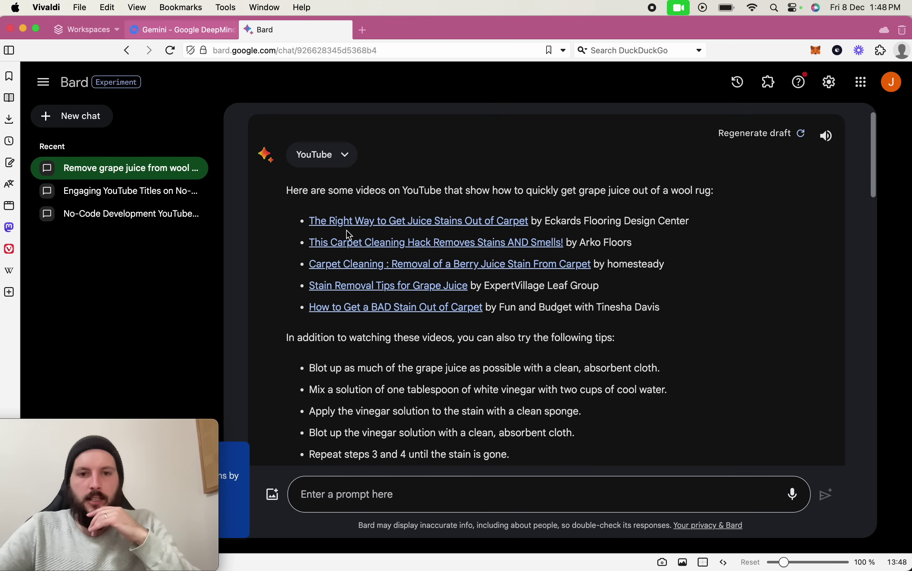
# - Scroll through the grape juice answer and its video cards, then begin a new empty chat
pyautogui.scroll(-7, 346, 237)
pyautogui.scroll(-18, 349, 240)
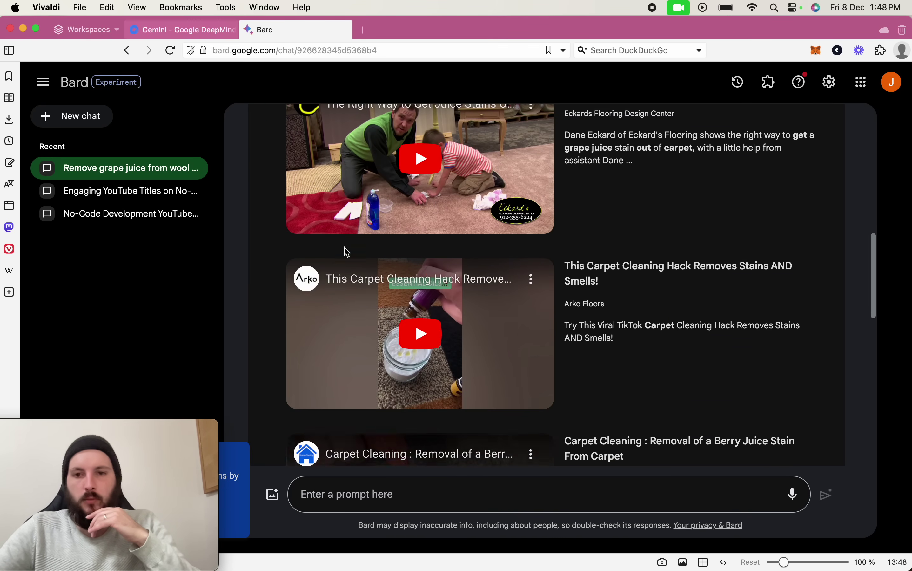
pyautogui.scroll(-3, 346, 252)
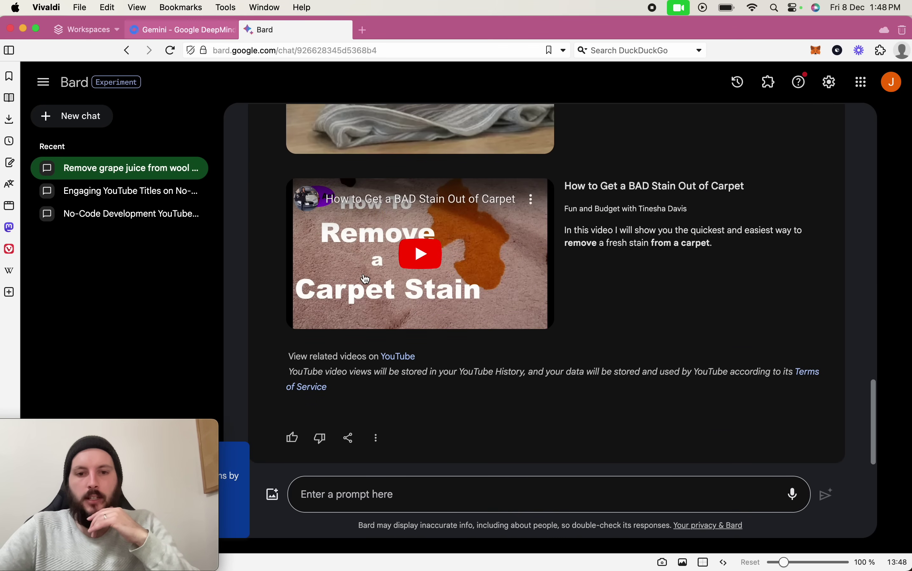
pyautogui.scroll(8, 363, 278)
pyautogui.scroll(15, 365, 279)
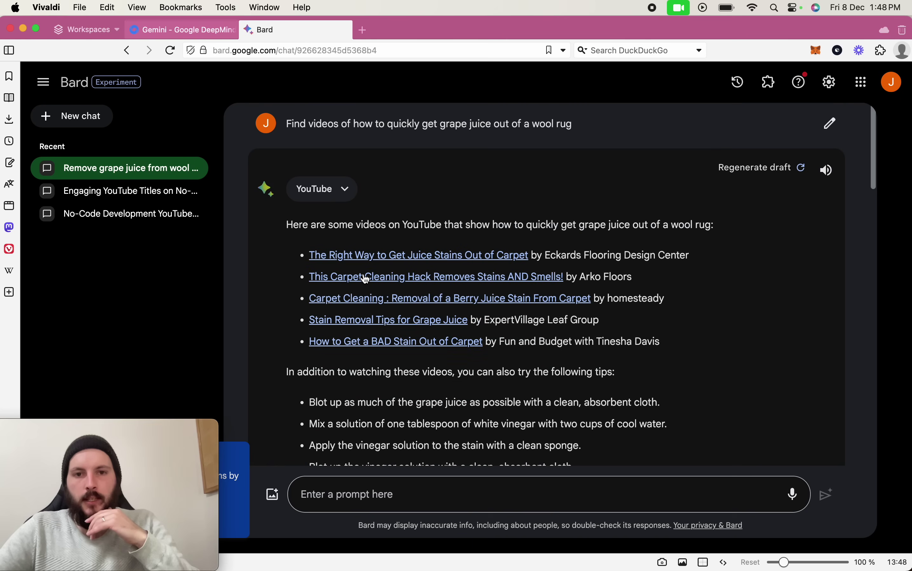
pyautogui.scroll(2, 366, 273)
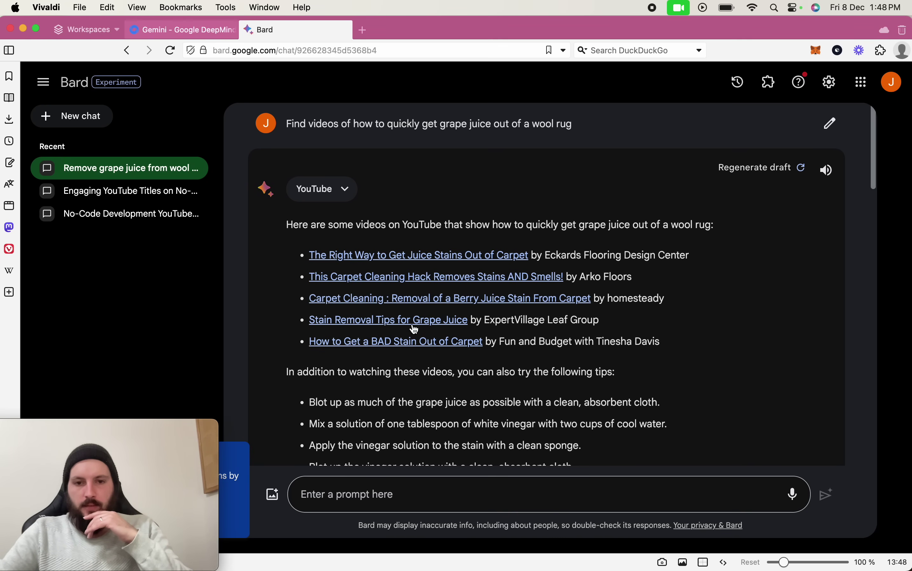
pyautogui.scroll(-1, 414, 336)
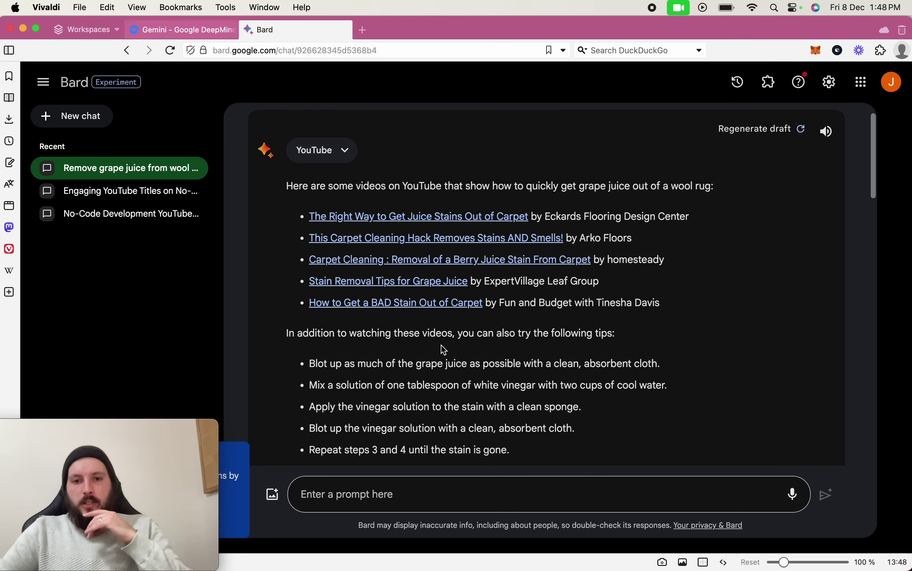
pyautogui.scroll(-2, 546, 348)
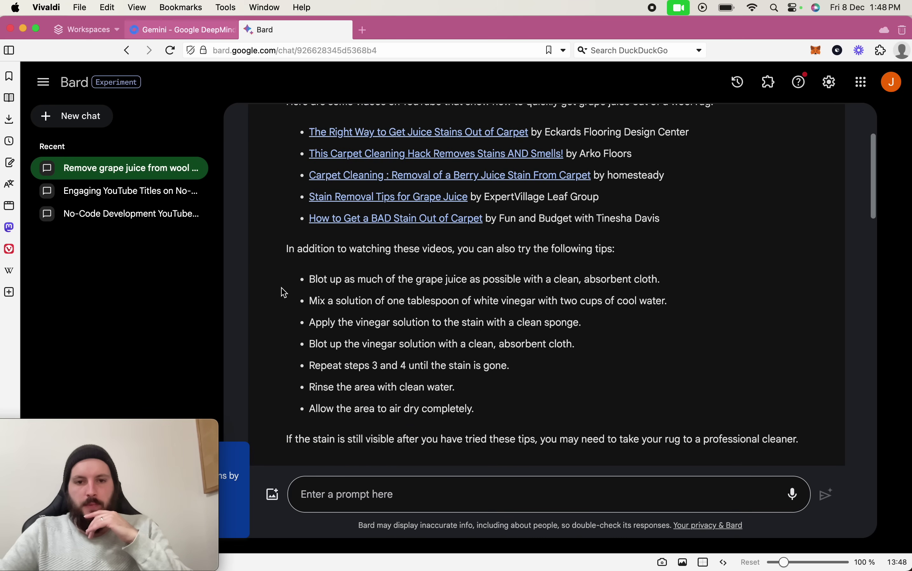
pyautogui.scroll(-2, 351, 435)
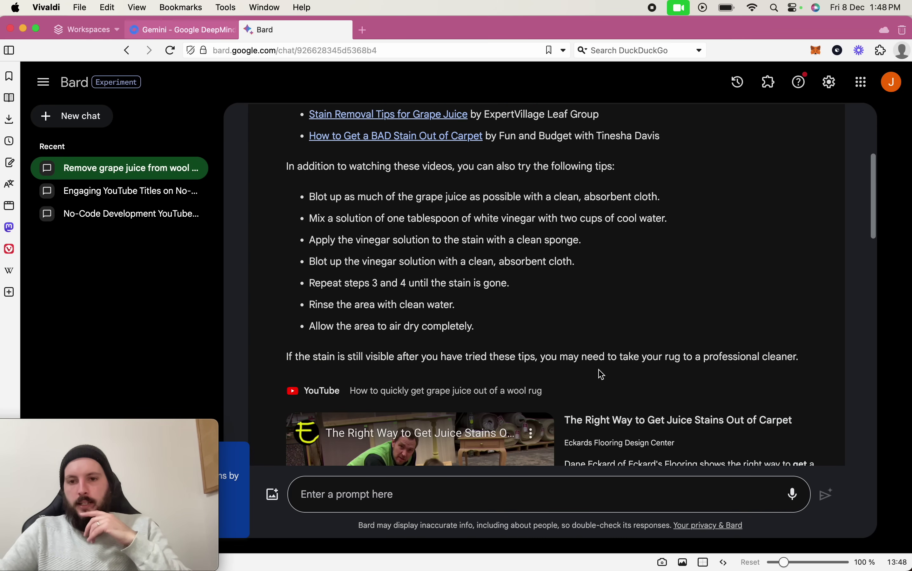
pyautogui.scroll(-7, 738, 379)
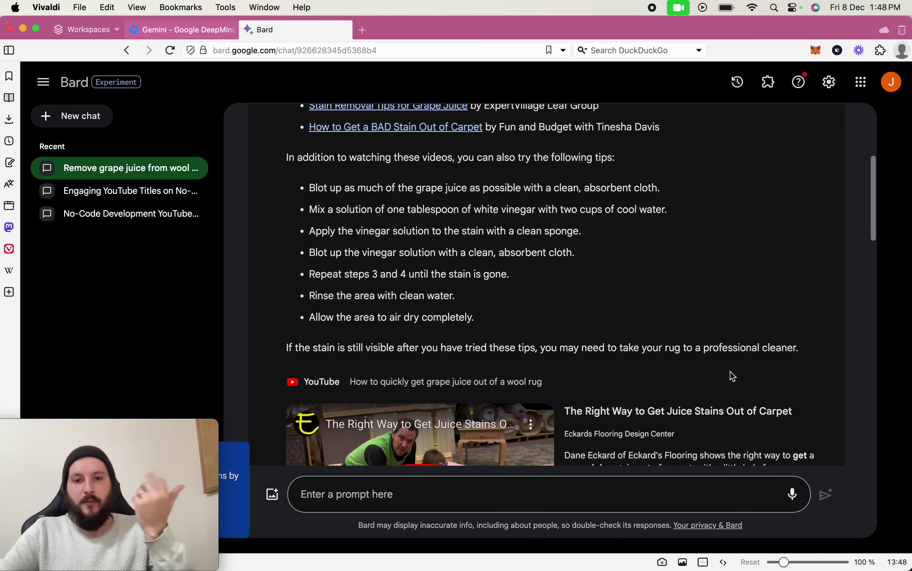
pyautogui.scroll(-8, 597, 342)
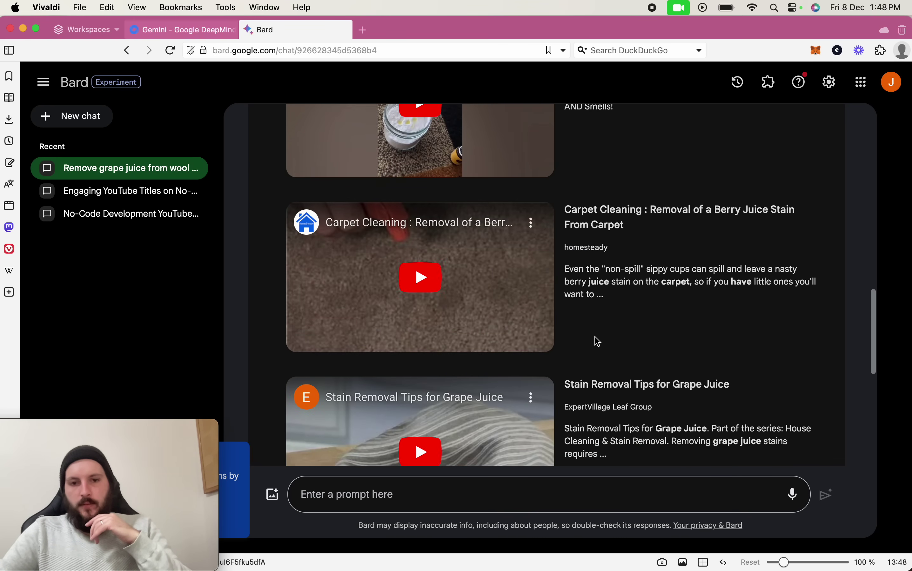
pyautogui.scroll(12, 597, 342)
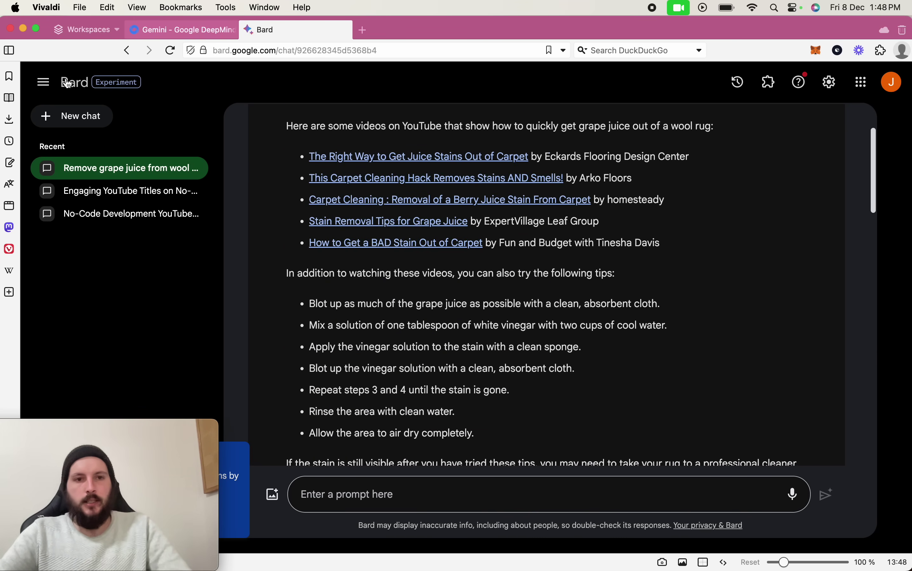
pyautogui.click(88, 116)
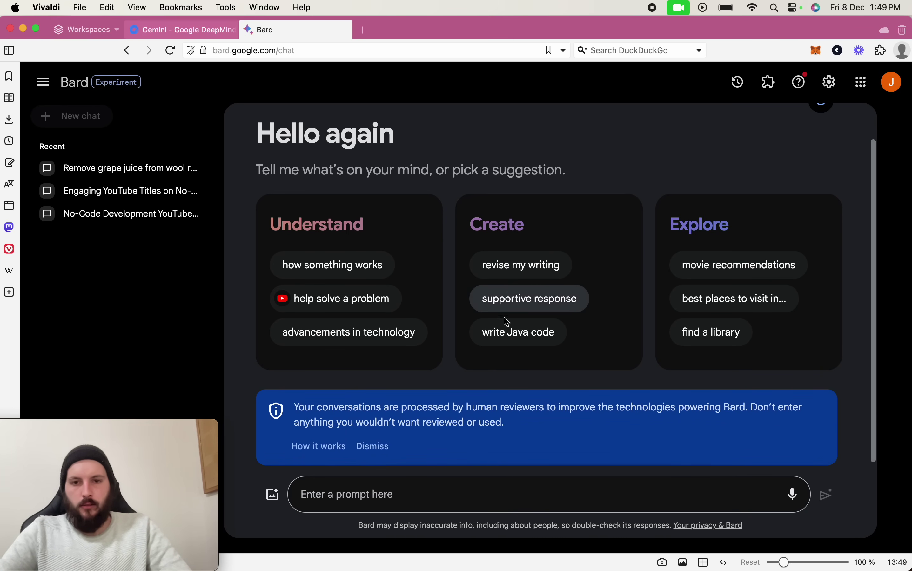
# - Send the suggested Java prompt for a function writing the current date to date.txt, then start a new chat
pyautogui.click(513, 343)
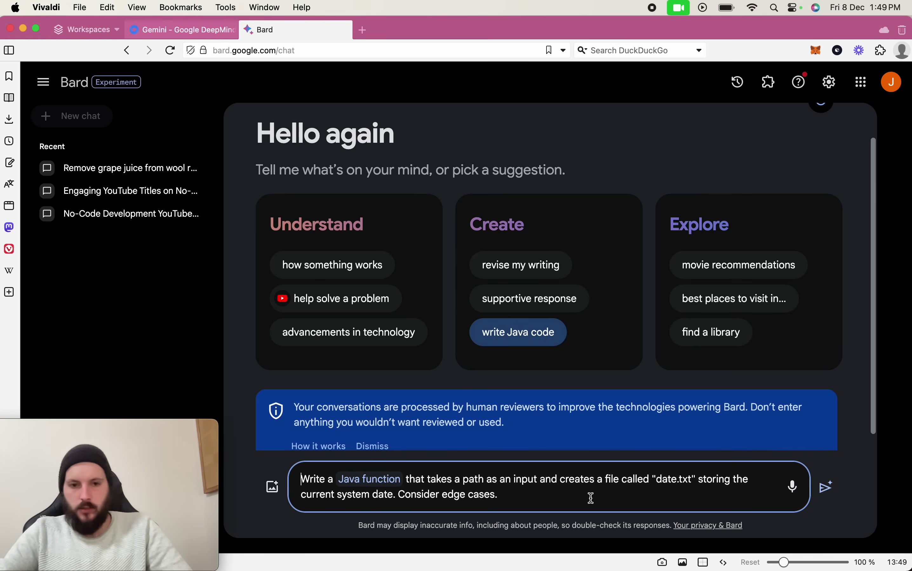
pyautogui.click(826, 488)
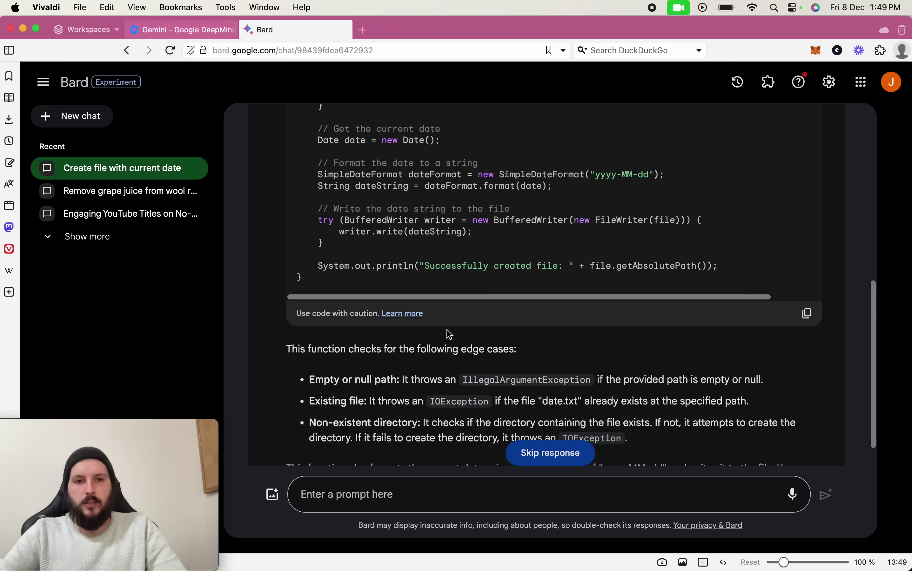
pyautogui.scroll(15, 438, 334)
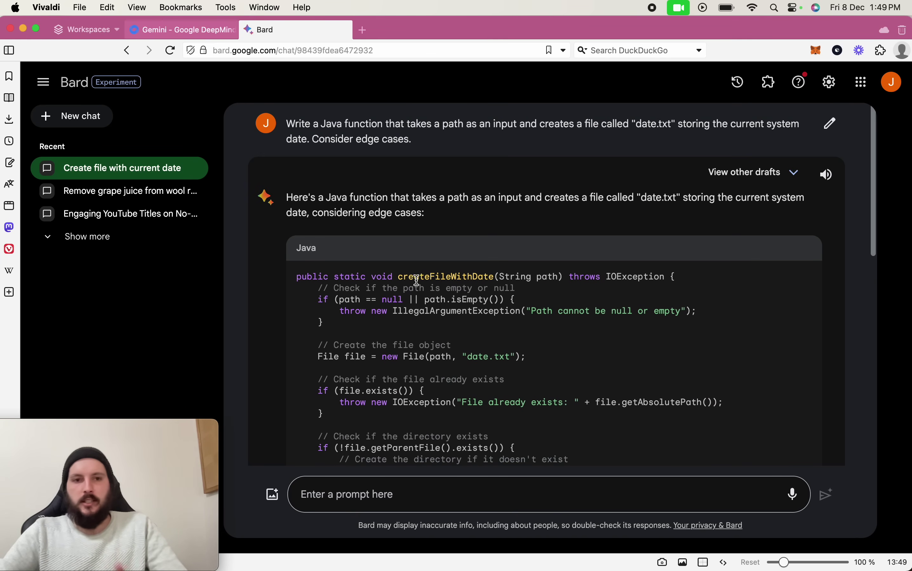
pyautogui.click(89, 120)
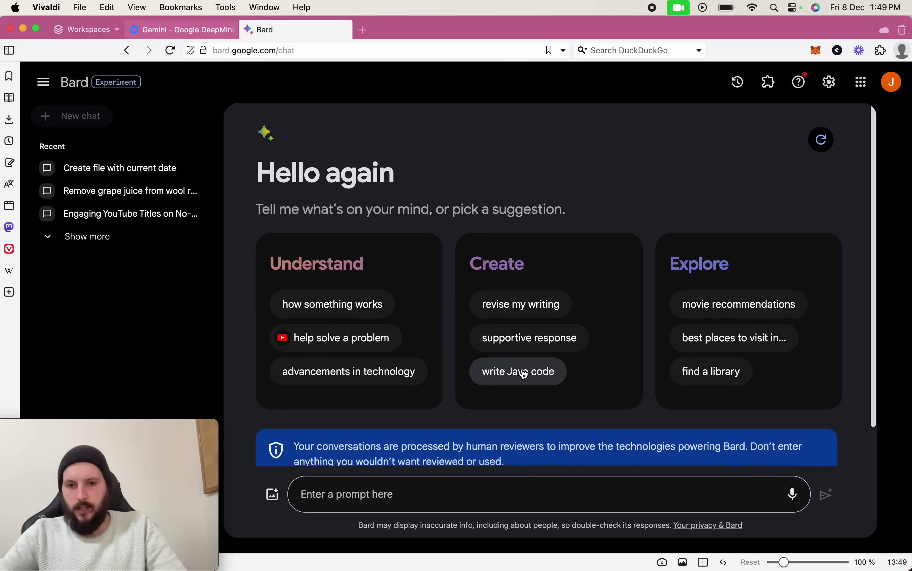
# - Rewrite the suggested Java prompt to request extracting a file's extension into a CSV file named after it, and send it
pyautogui.click(519, 373)
pyautogui.moveTo(545, 498); pyautogui.dragTo(459, 483)
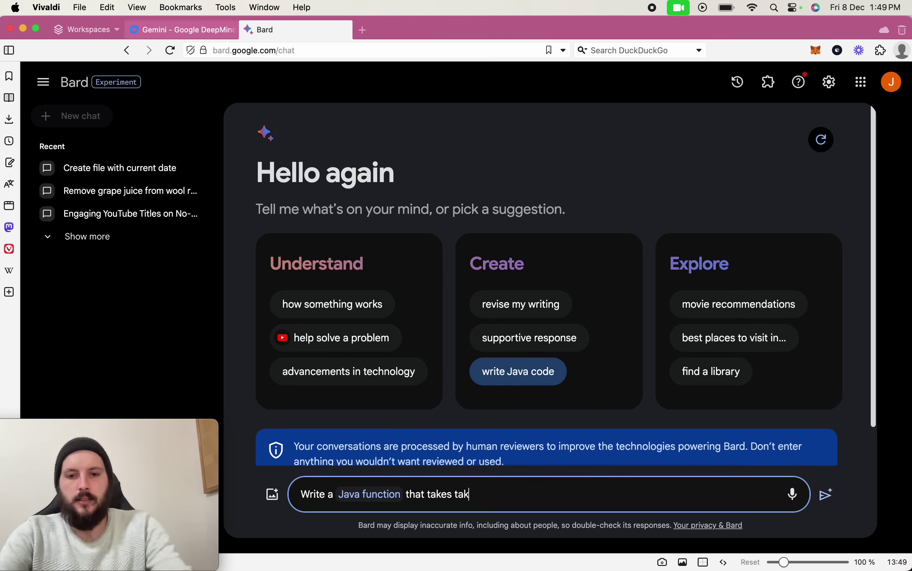
pyautogui.write('es a ')
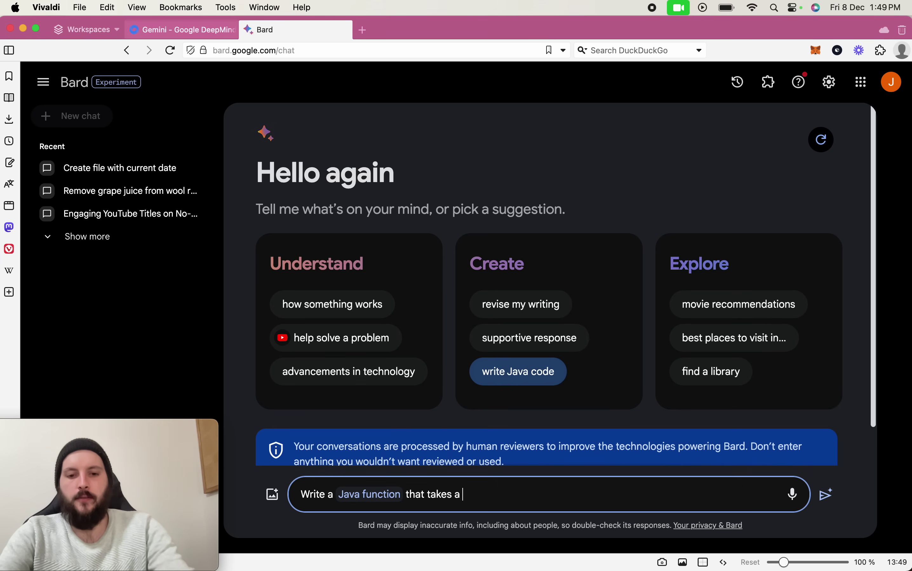
pyautogui.write('file, and ex')
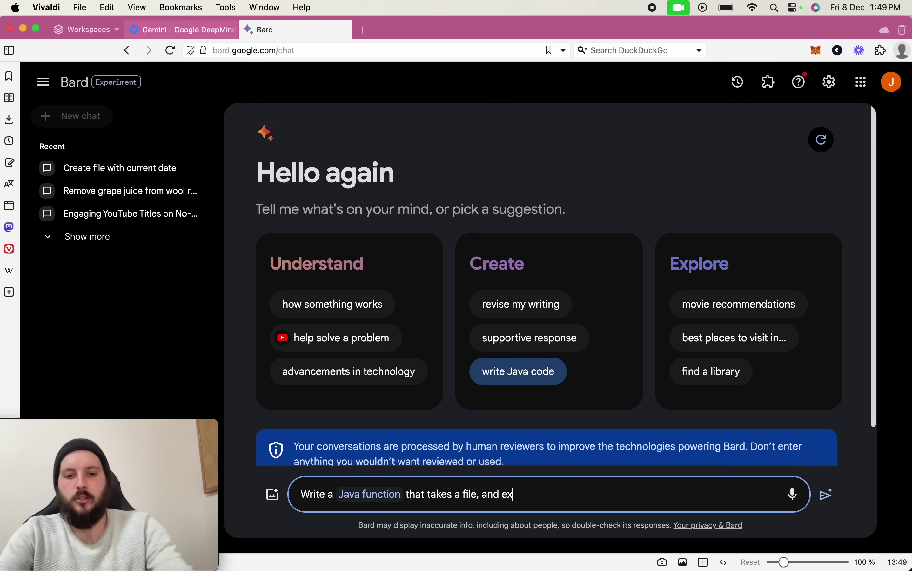
pyautogui.write('tract the files extension code. Then imports into ')
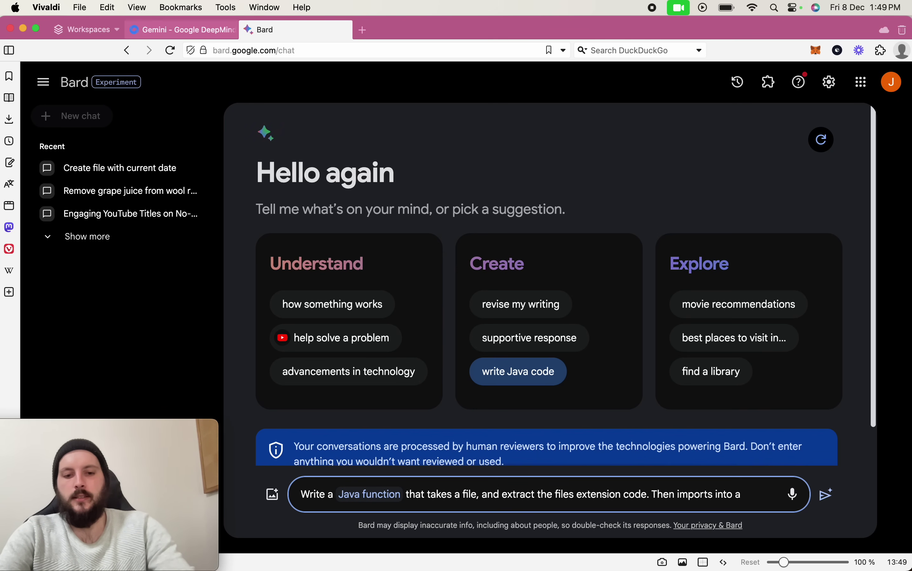
pyautogui.write('a csv file ')
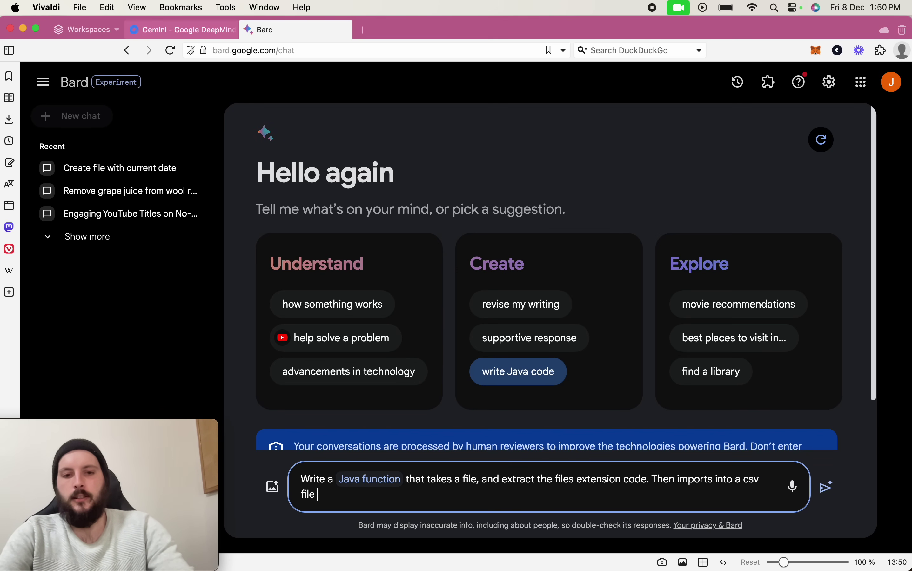
pyautogui.write('with the name')
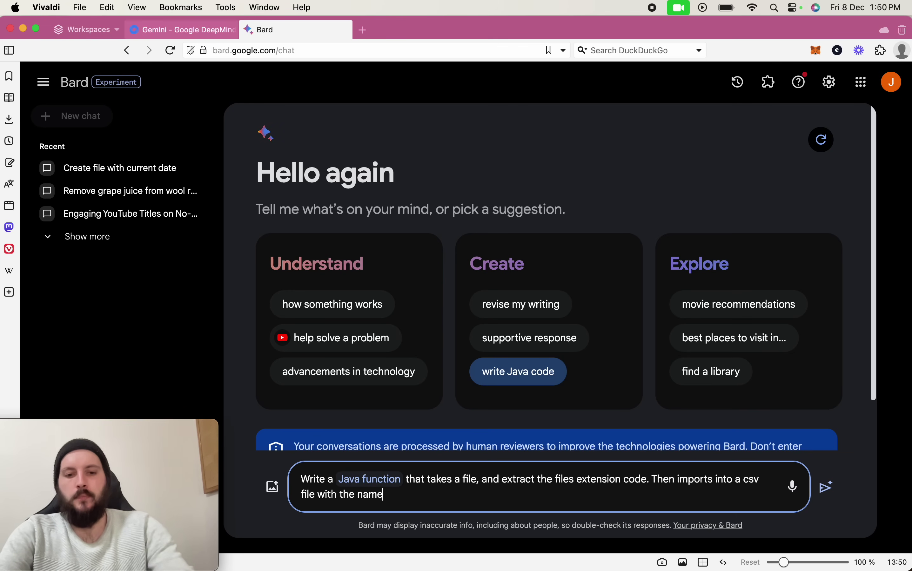
pyautogui.write(' of the file include')
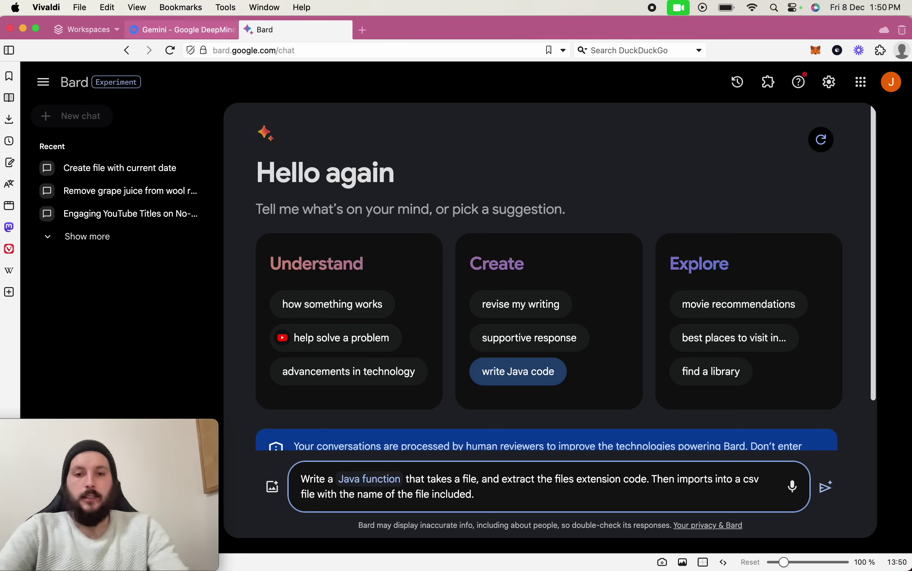
pyautogui.write('d.')
pyautogui.click(825, 488)
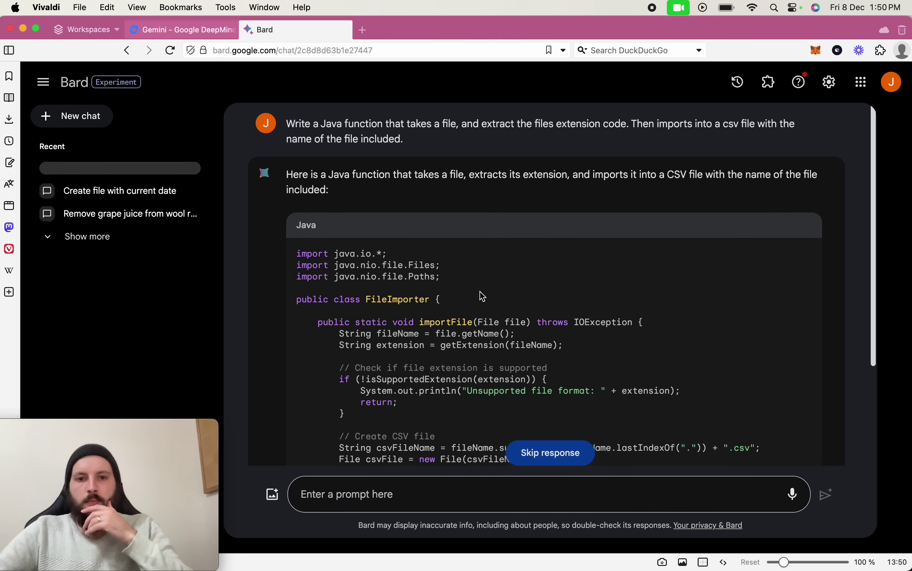
# - Review the FileImporter Java code with its five-step explanation and notes, then start a new chat
pyautogui.scroll(-3, 483, 297)
pyautogui.scroll(-10, 483, 297)
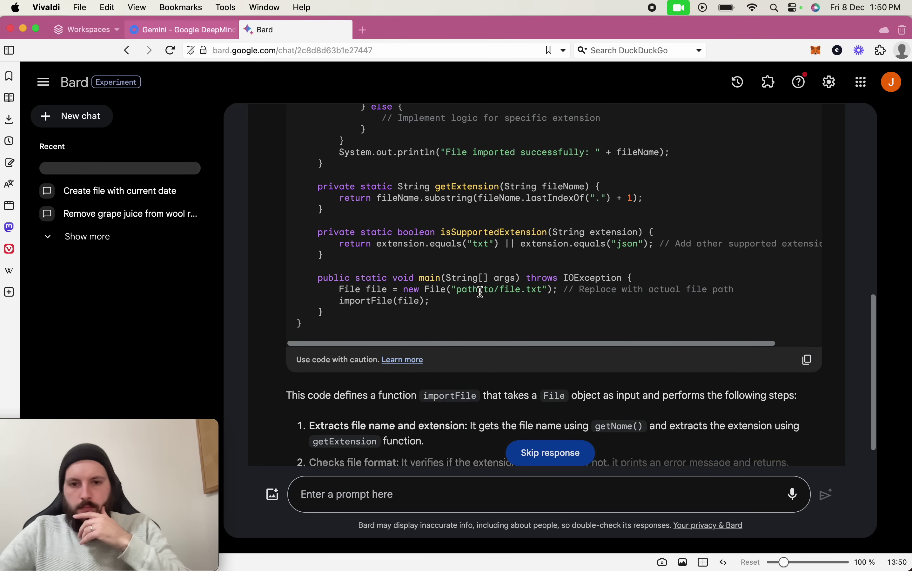
pyautogui.scroll(-4, 482, 296)
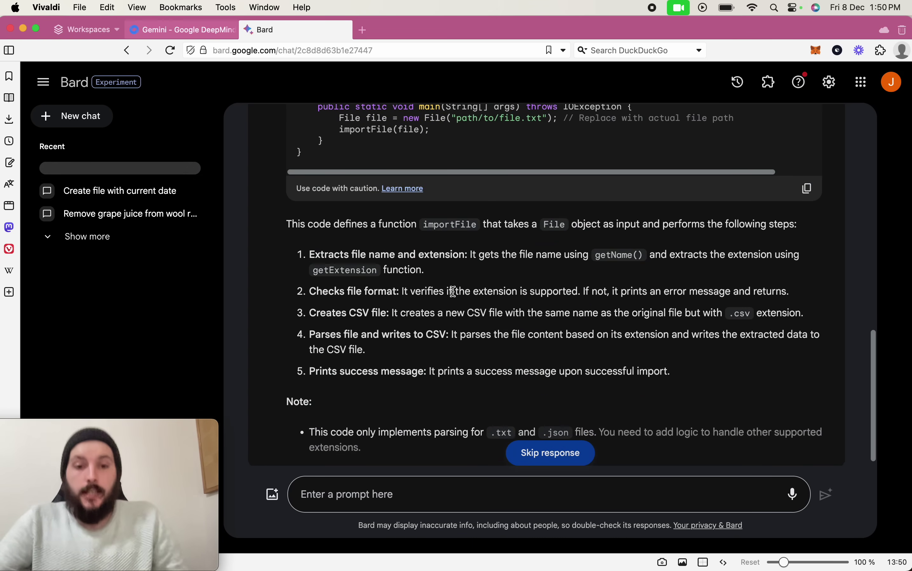
pyautogui.scroll(15, 588, 242)
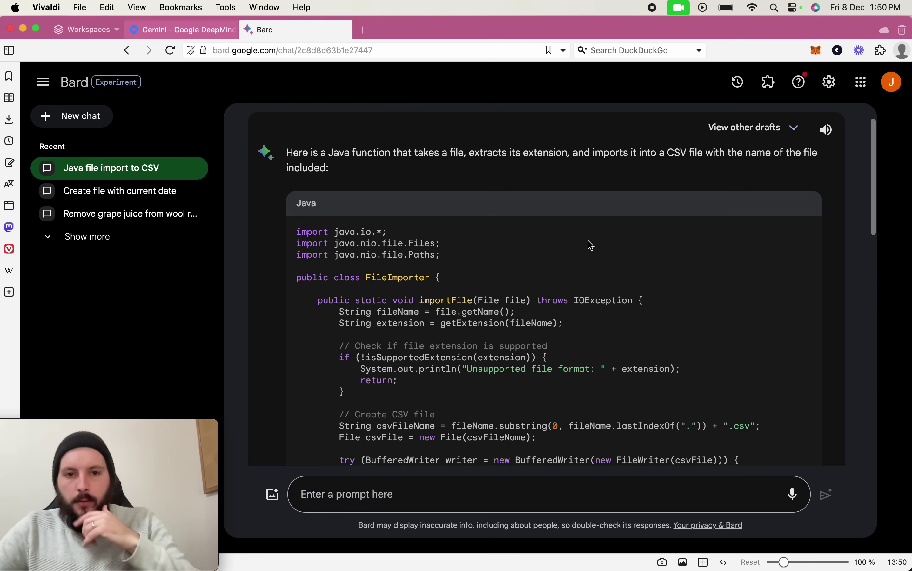
pyautogui.scroll(-2, 589, 245)
pyautogui.scroll(-1, 589, 245)
pyautogui.scroll(-2, 555, 238)
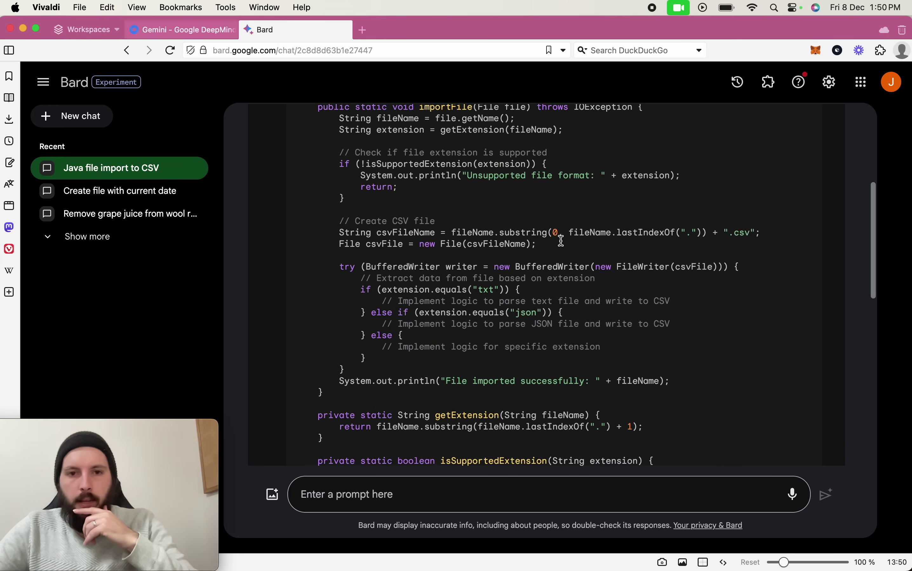
pyautogui.scroll(-2, 509, 223)
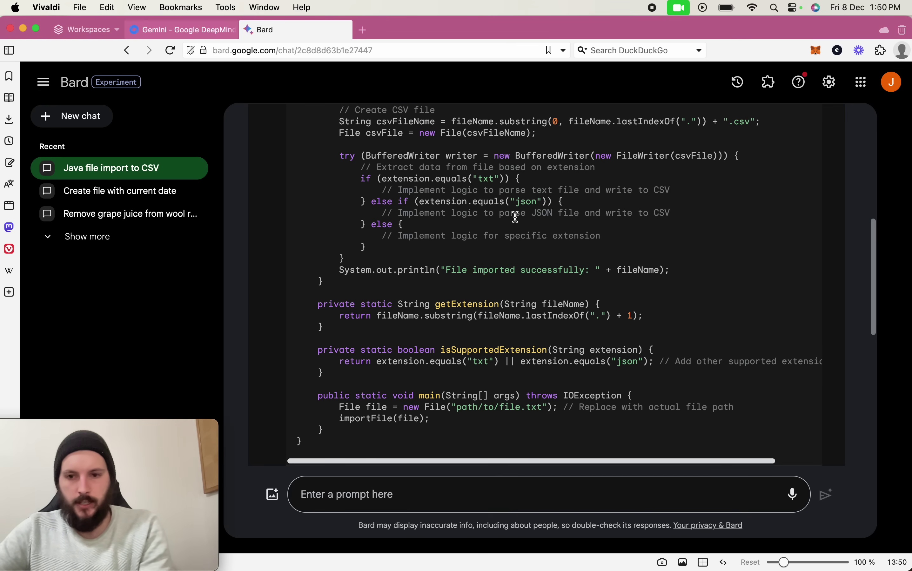
pyautogui.scroll(-3, 521, 242)
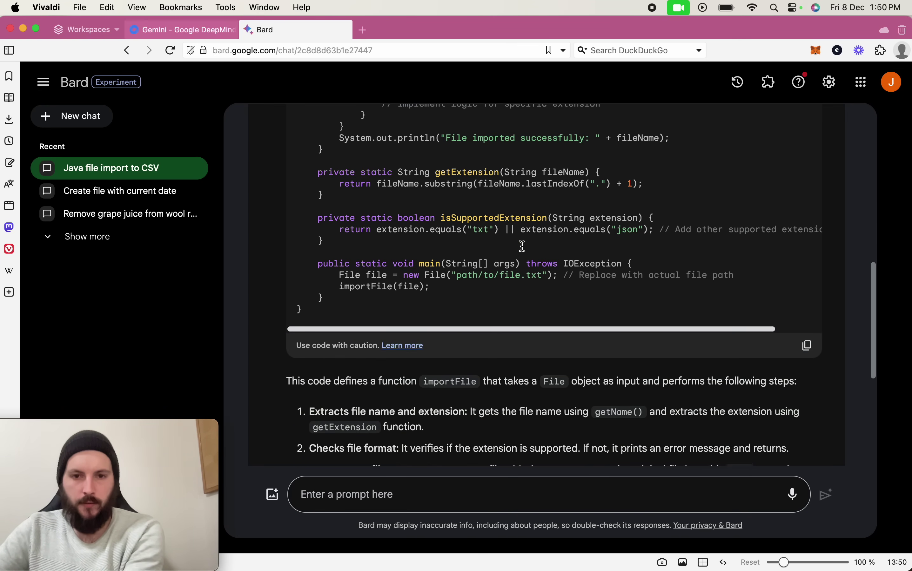
pyautogui.scroll(-5, 524, 250)
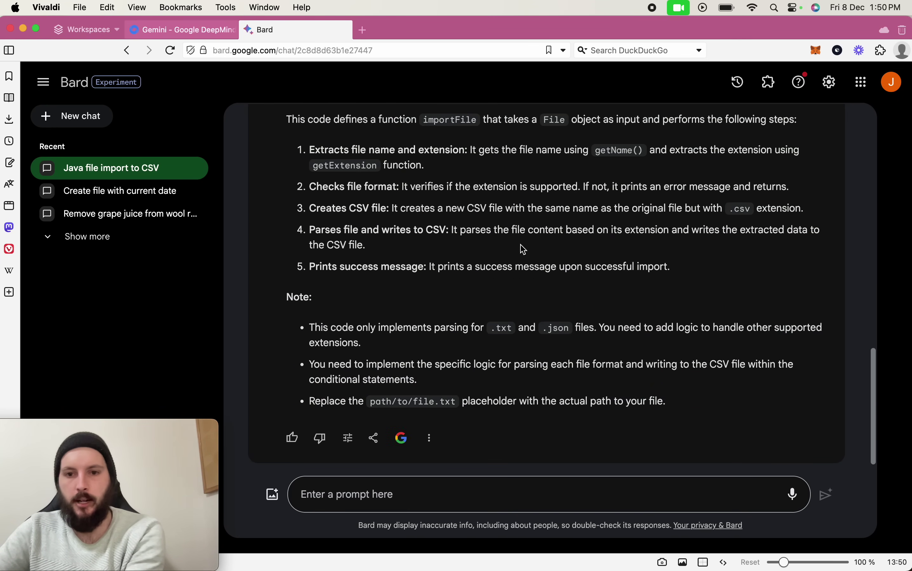
pyautogui.scroll(15, 523, 249)
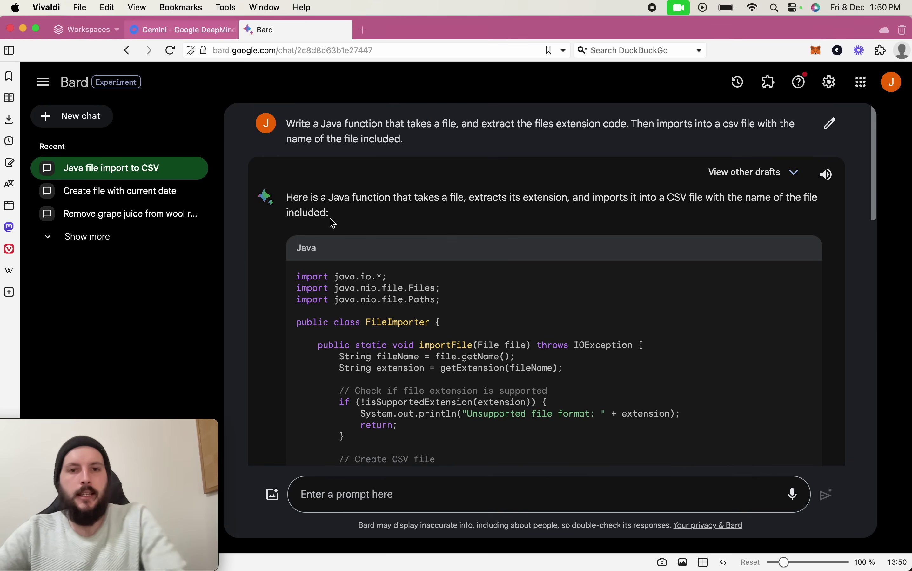
pyautogui.click(98, 120)
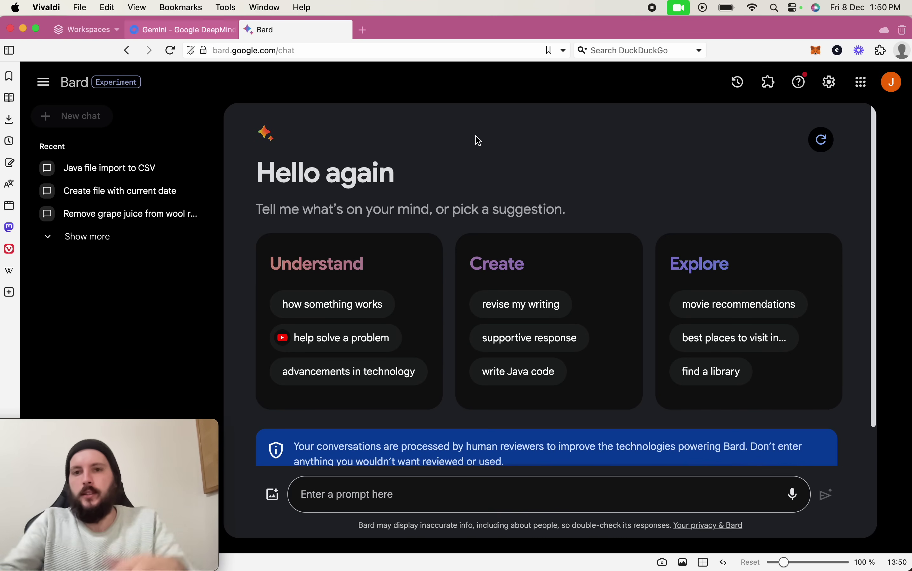
# - Browse the Extensions page cards: Flights, Hotels, Maps and YouTube enabled, Workspace off
pyautogui.click(769, 83)
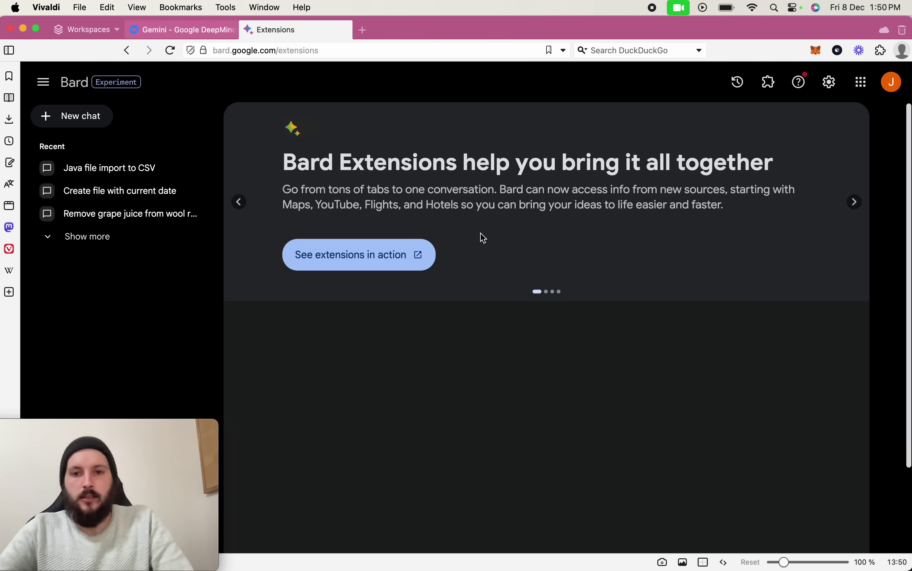
pyautogui.scroll(-5, 438, 273)
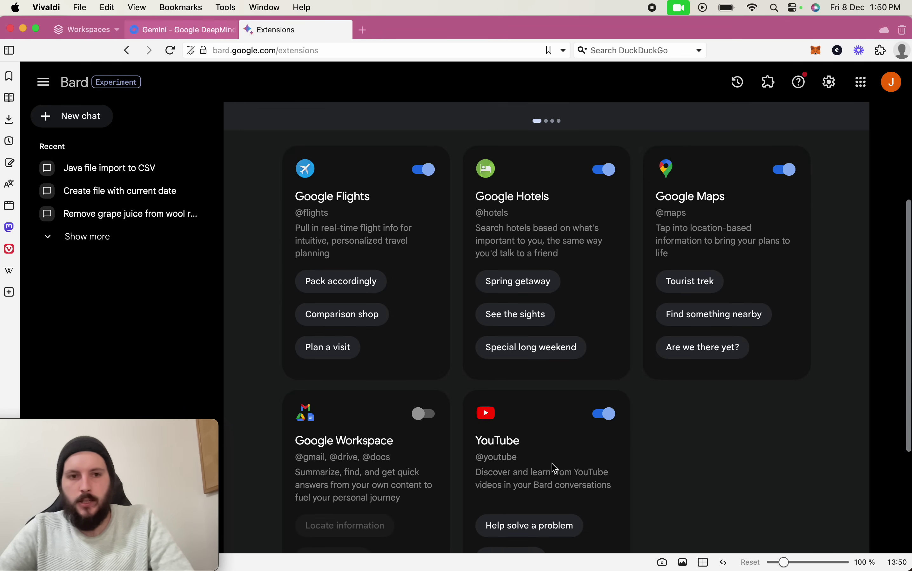
pyautogui.scroll(-2, 554, 468)
pyautogui.scroll(6, 555, 468)
pyautogui.scroll(-6, 556, 458)
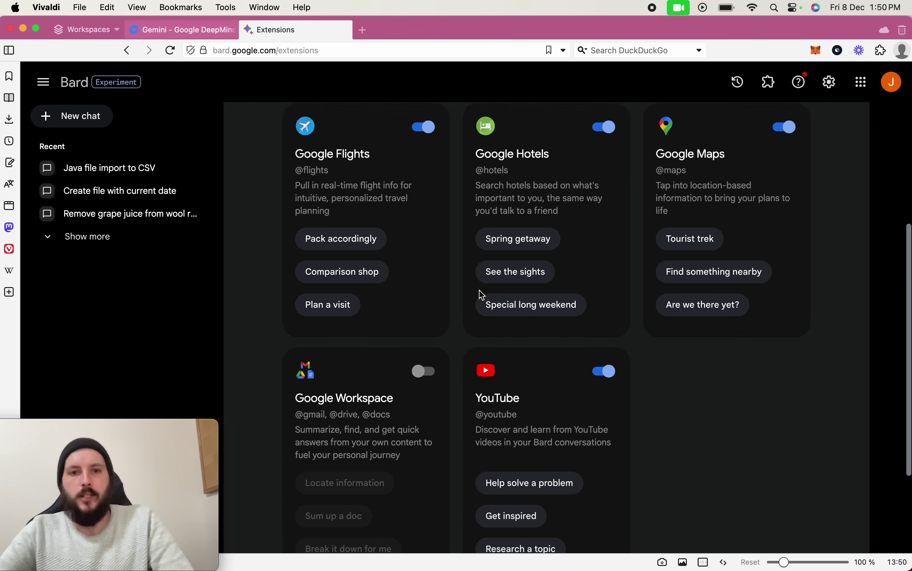
pyautogui.scroll(-3, 427, 417)
pyautogui.scroll(8, 430, 417)
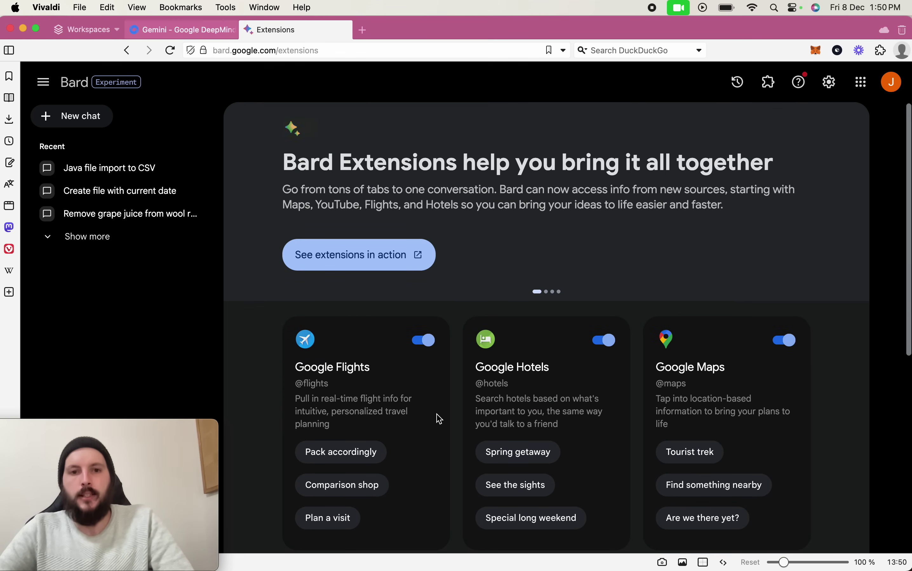